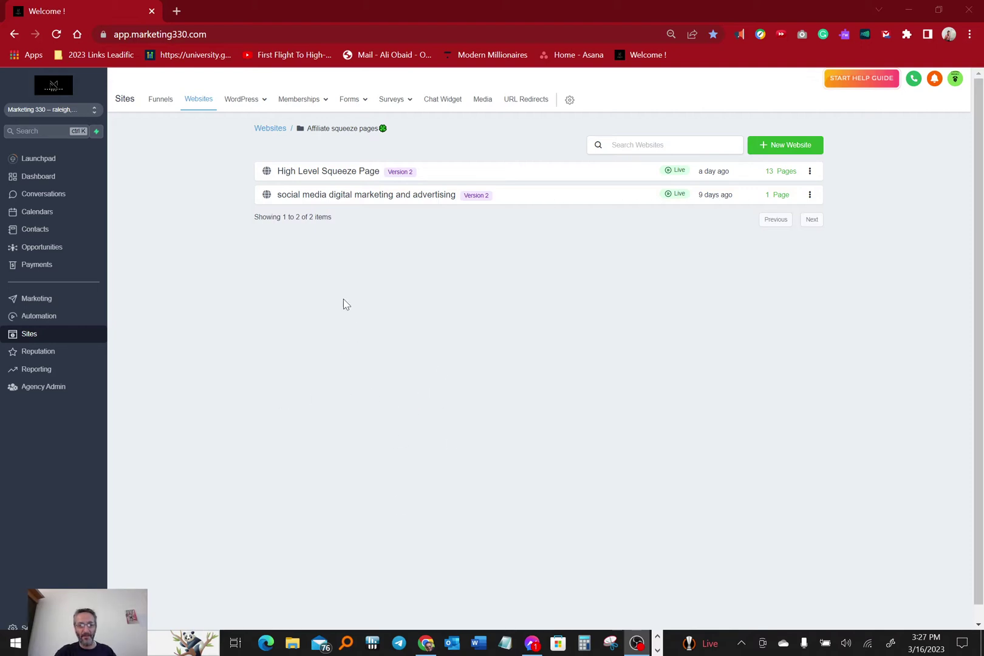
# Open the High Level Squeeze Page website, look over its pages, and open Hiticket_1 High Level Squeeze Page for editing.
pyautogui.click(303, 172)
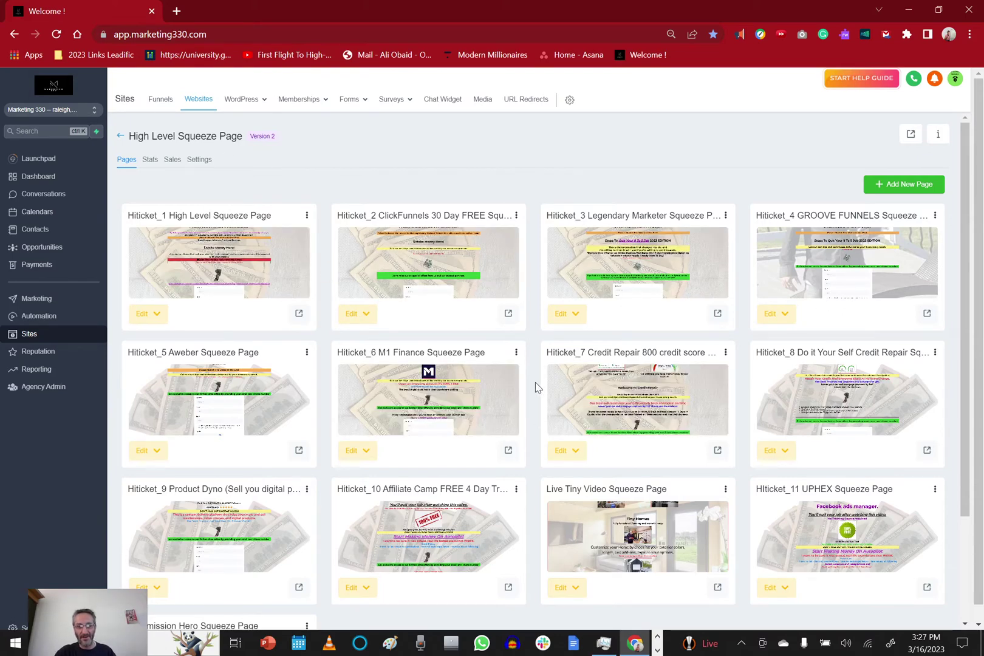
pyautogui.scroll(-3, 535, 384)
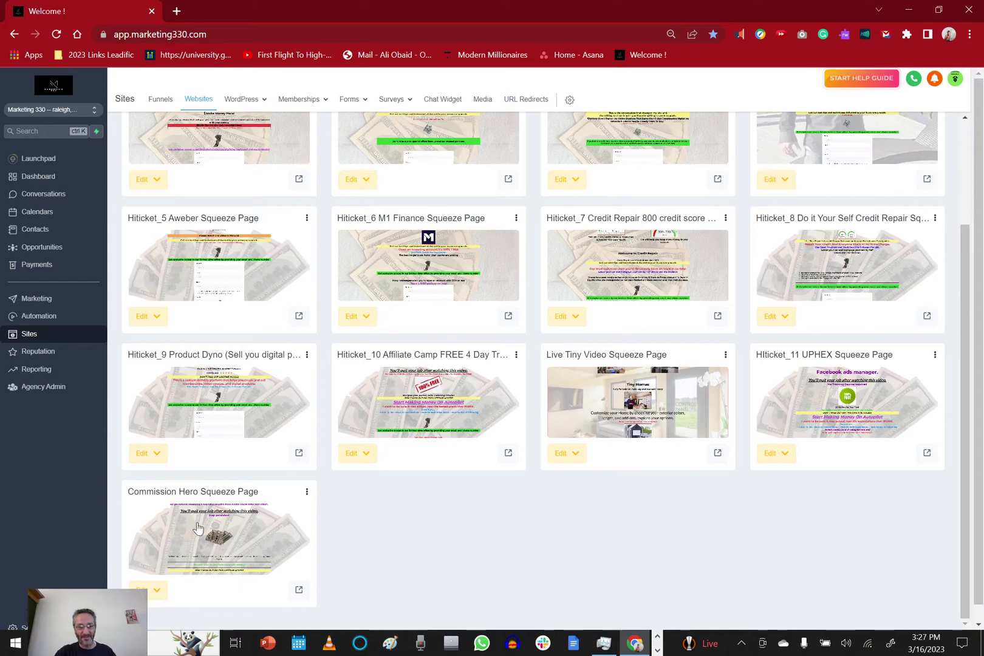
pyautogui.scroll(3, 294, 222)
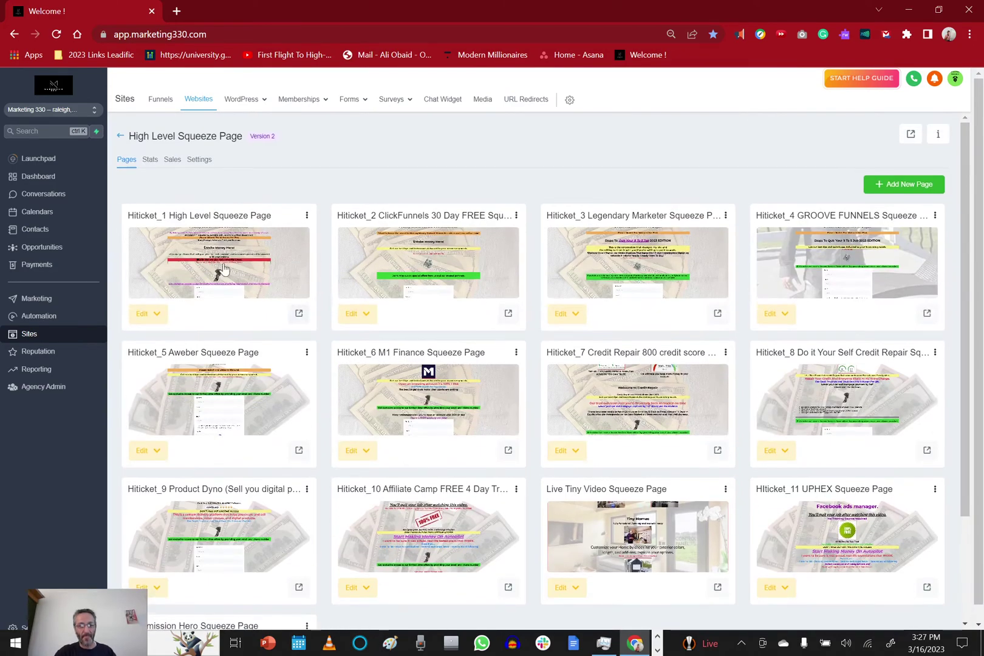
pyautogui.click(434, 546)
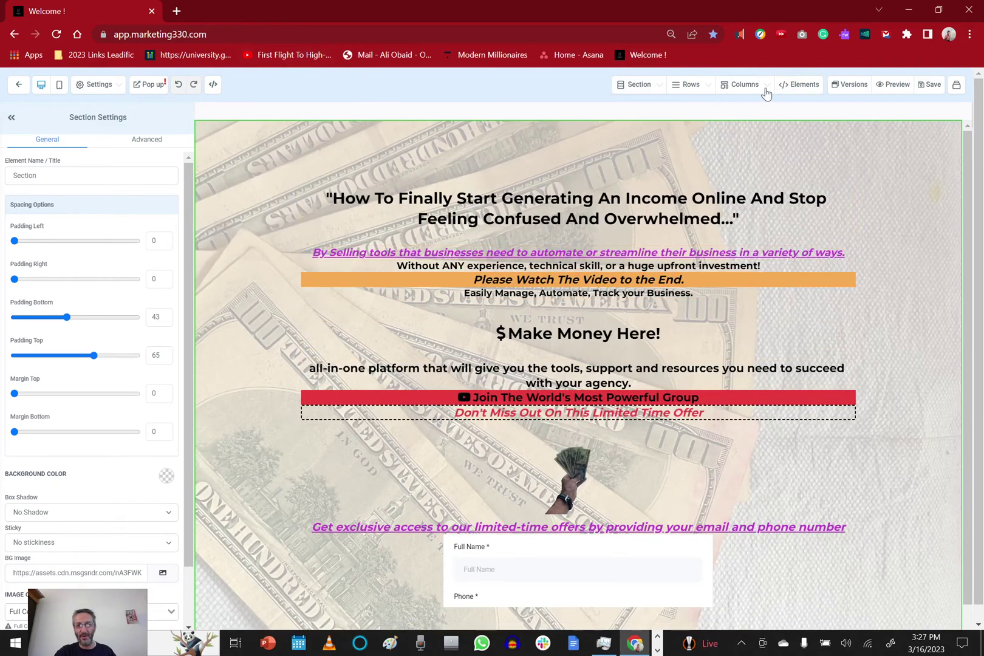
# Preview the Hiticket_1 squeeze page and review its headlines, offer text and contact form.
pyautogui.click(882, 89)
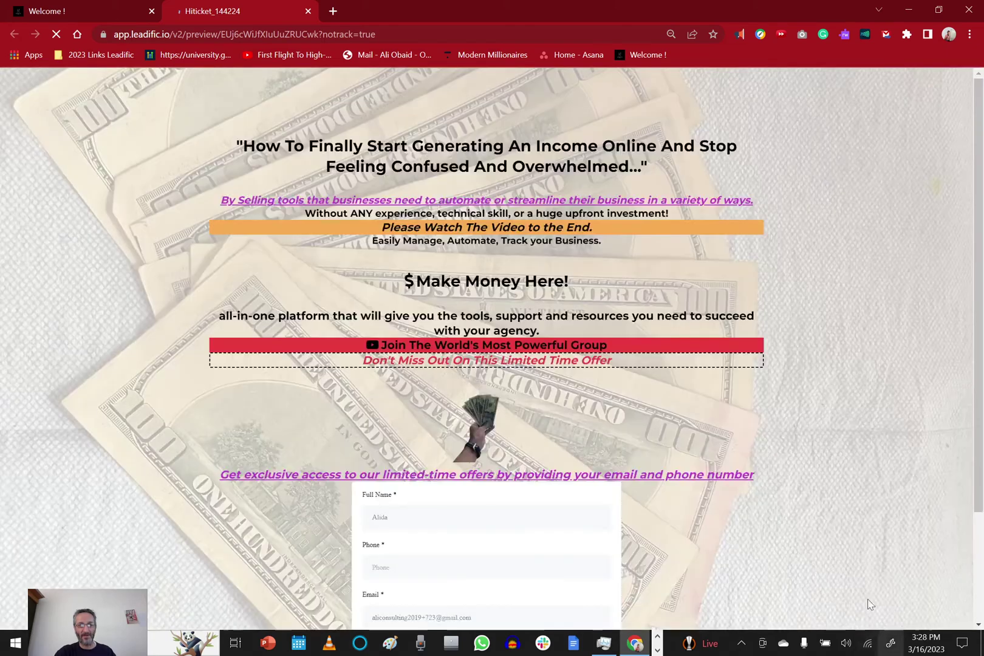
pyautogui.scroll(-3, 516, 276)
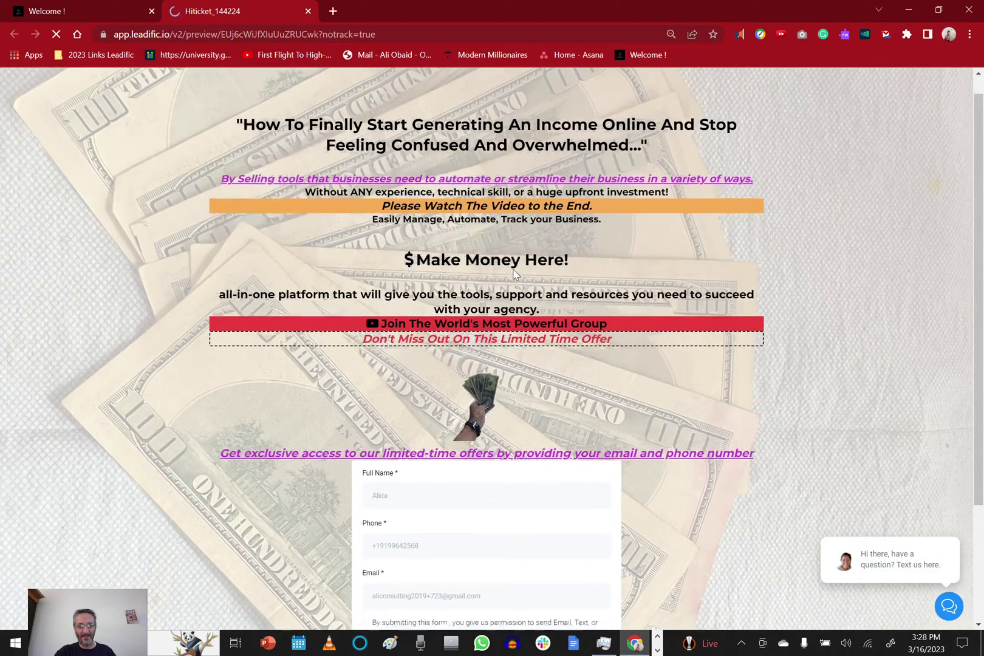
pyautogui.scroll(3, 508, 397)
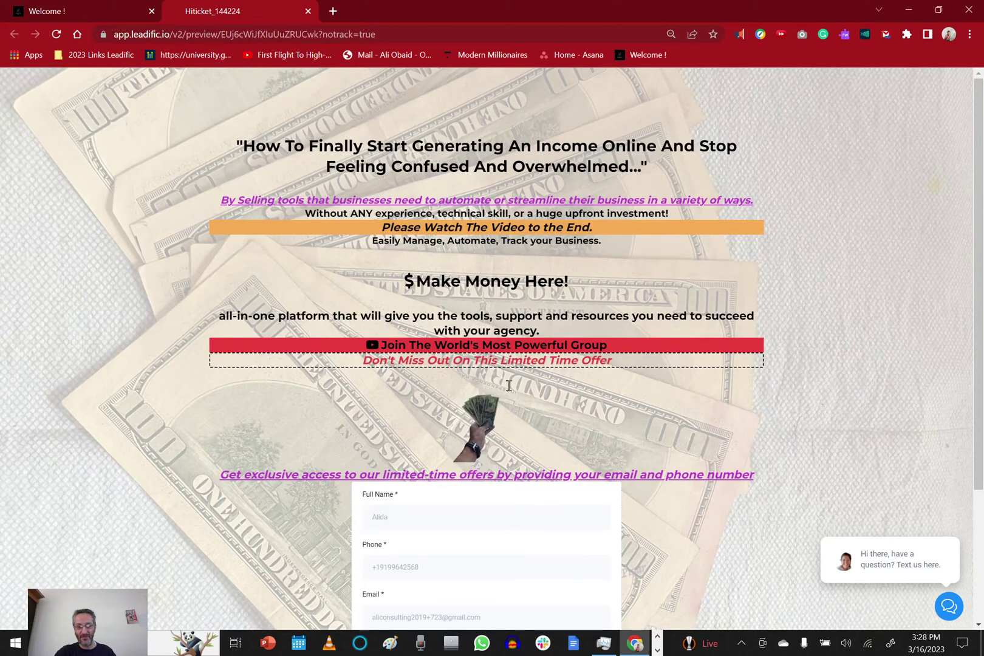
pyautogui.scroll(-3, 513, 400)
pyautogui.scroll(3, 527, 486)
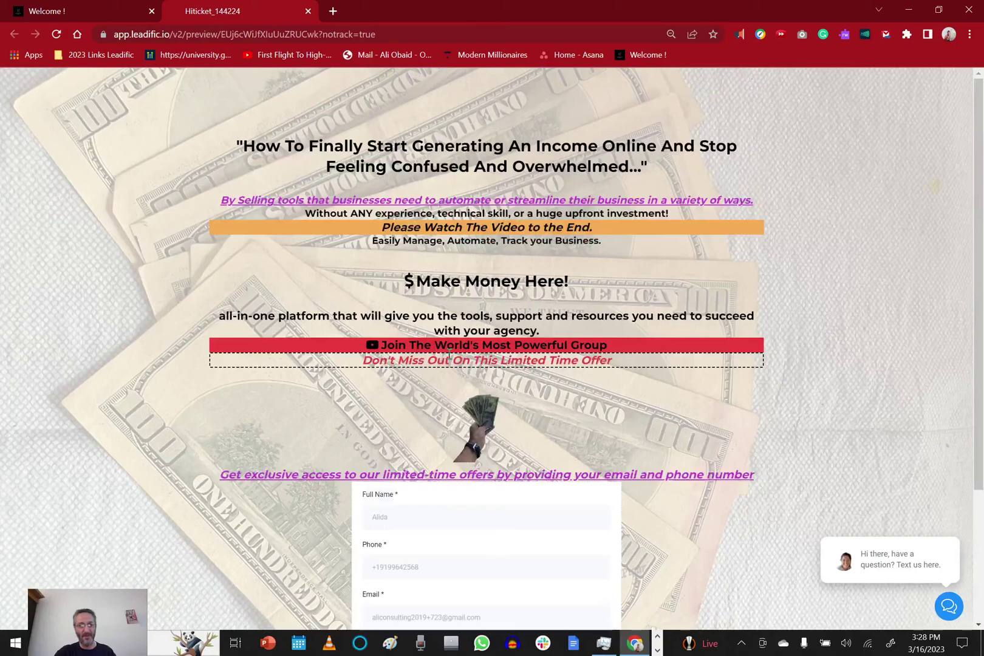
# Duplicate the page editor's browser tab and look through the available sub-accounts in the duplicate.
pyautogui.click(85, 9)
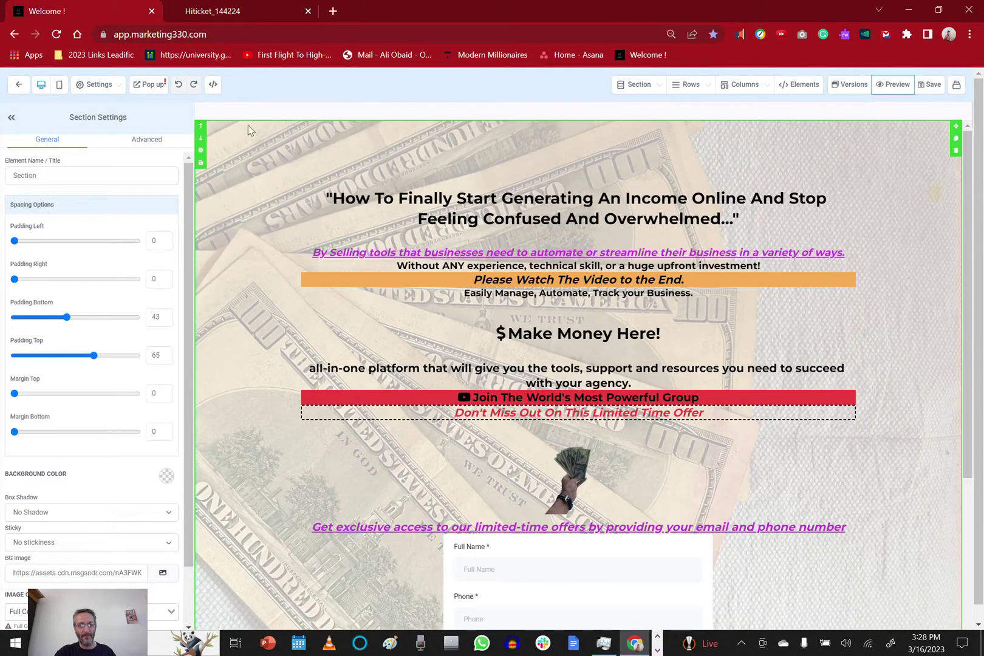
pyautogui.rightClick(104, 10)
pyautogui.click(172, 107)
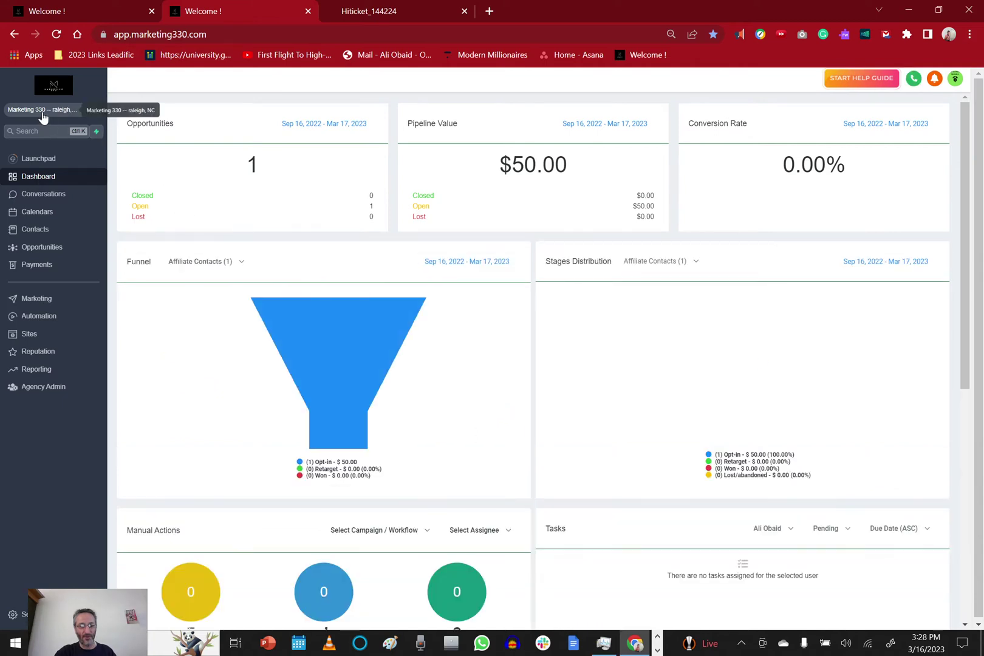
pyautogui.click(43, 117)
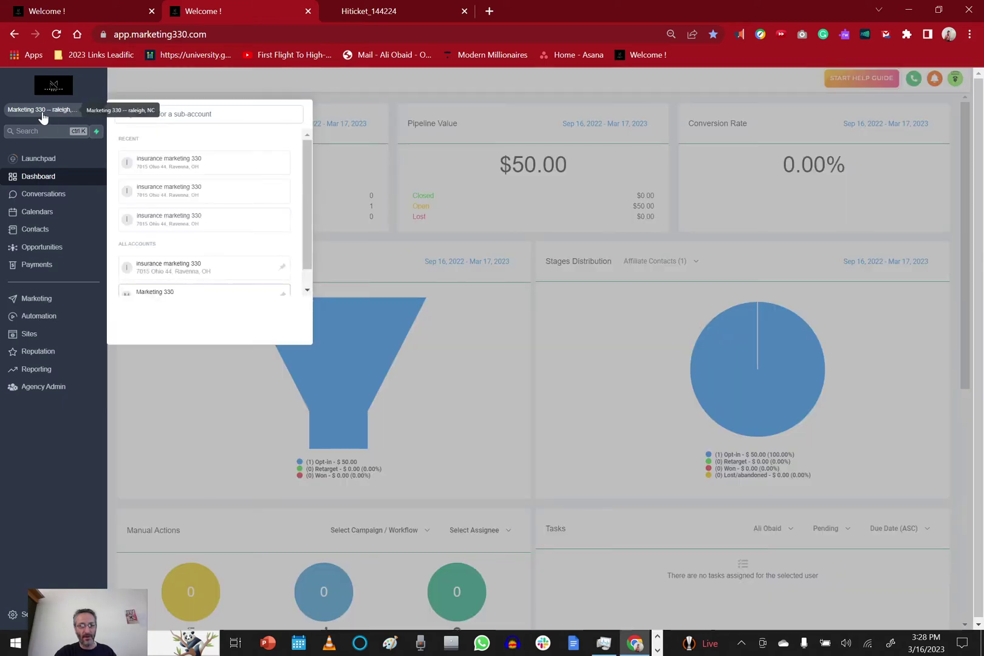
pyautogui.scroll(-1, 205, 270)
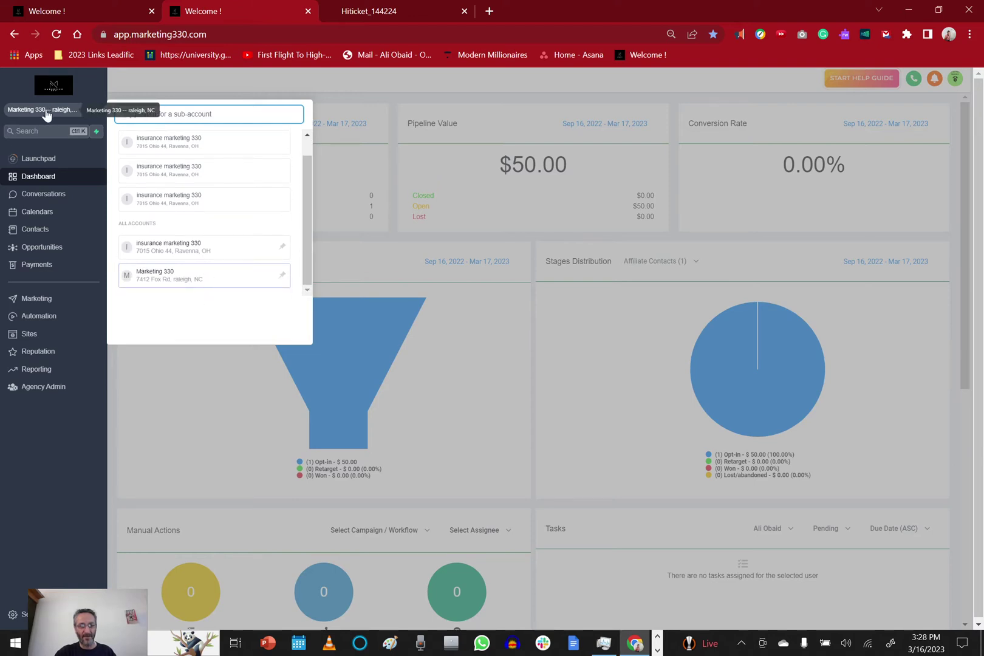
# Open the Affiliate Pages Workflows folder among the automation workflows.
pyautogui.click(57, 340)
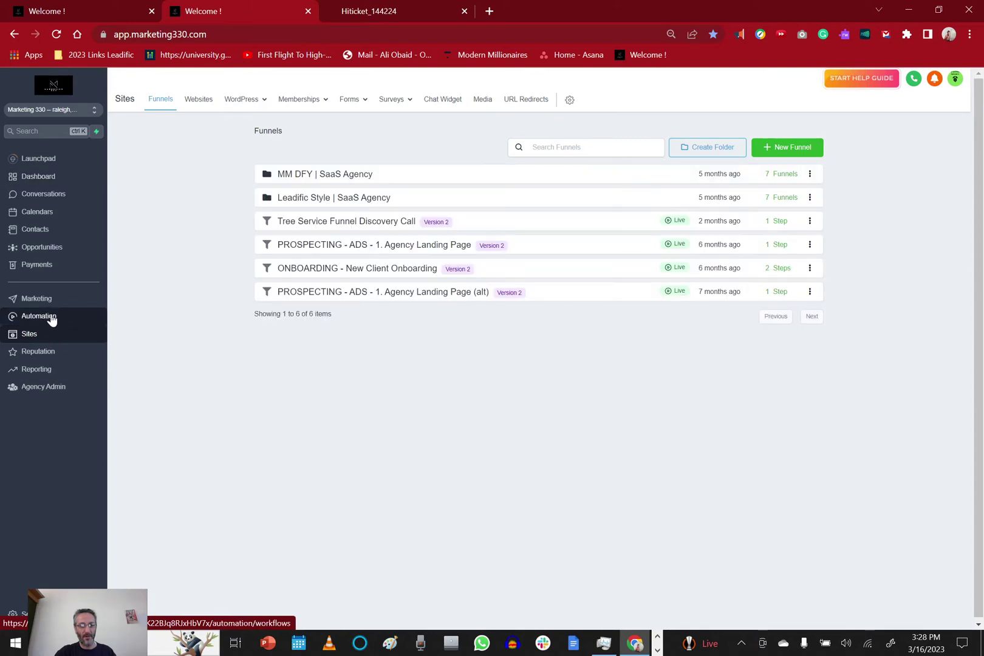
pyautogui.click(51, 316)
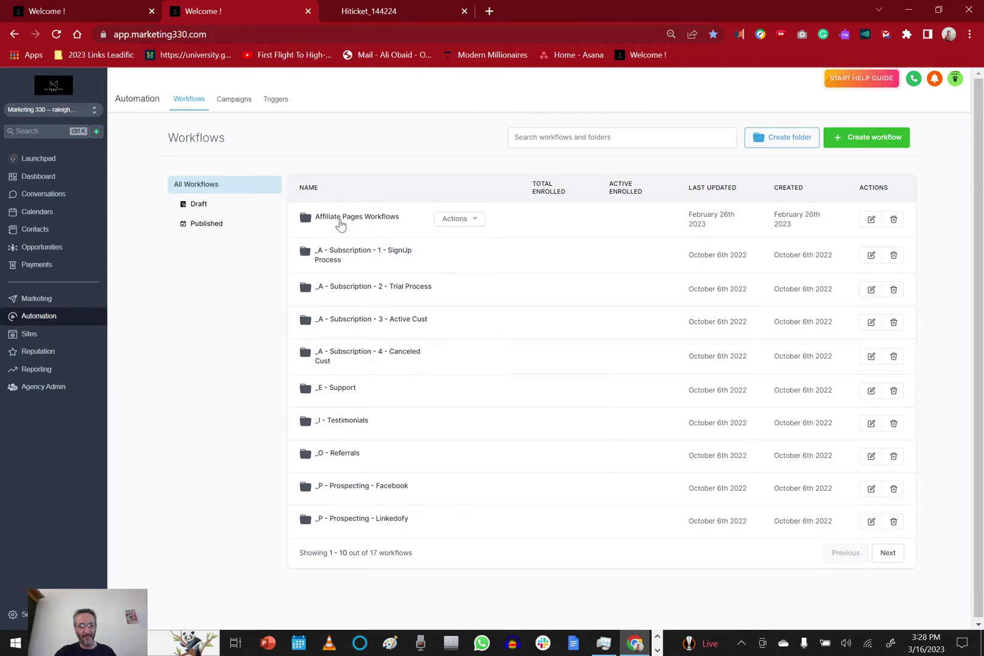
pyautogui.click(343, 219)
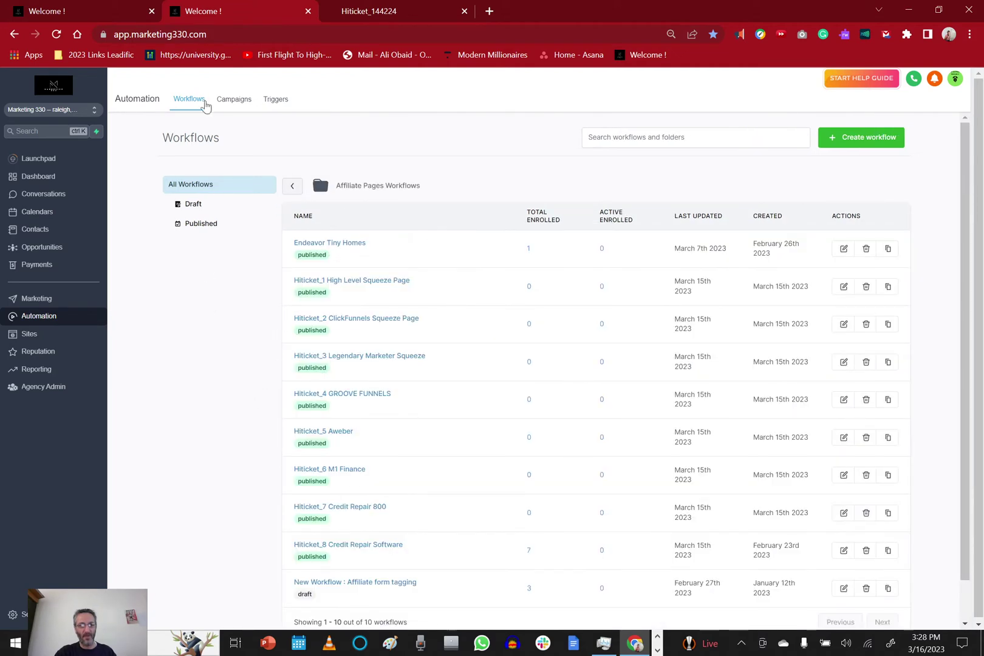
# Leave the squeeze page editor in the original browser tab and open the contacts list.
pyautogui.click(113, 9)
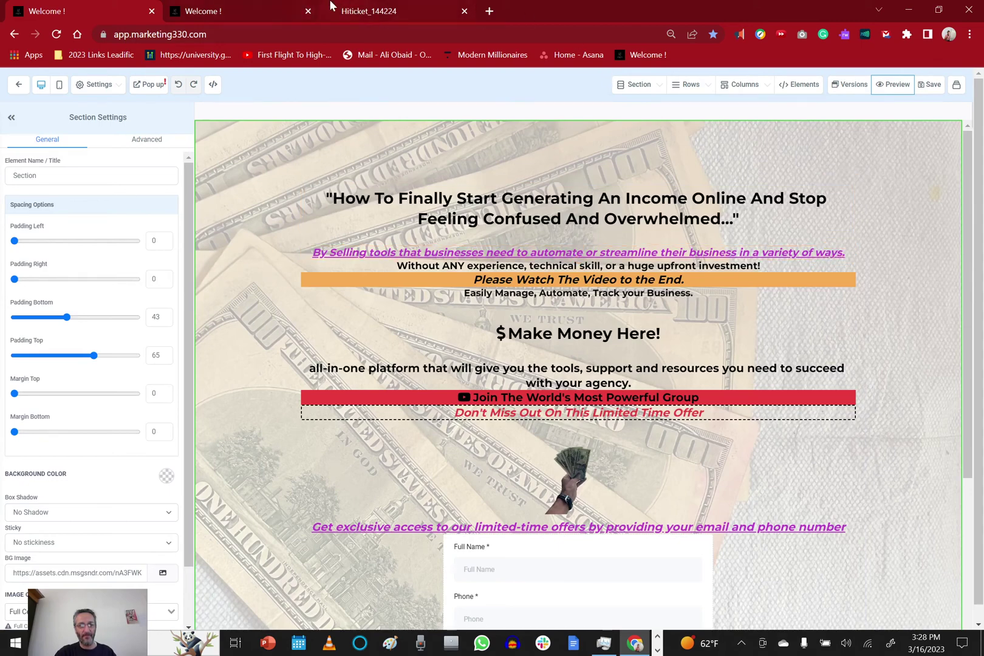
pyautogui.click(18, 84)
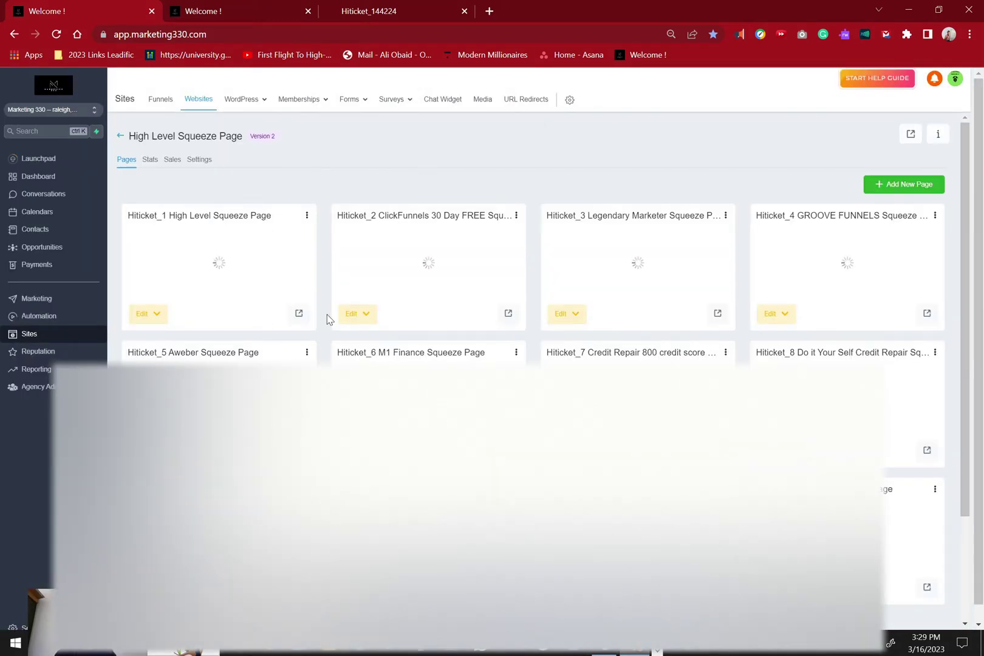
pyautogui.scroll(-2, 395, 351)
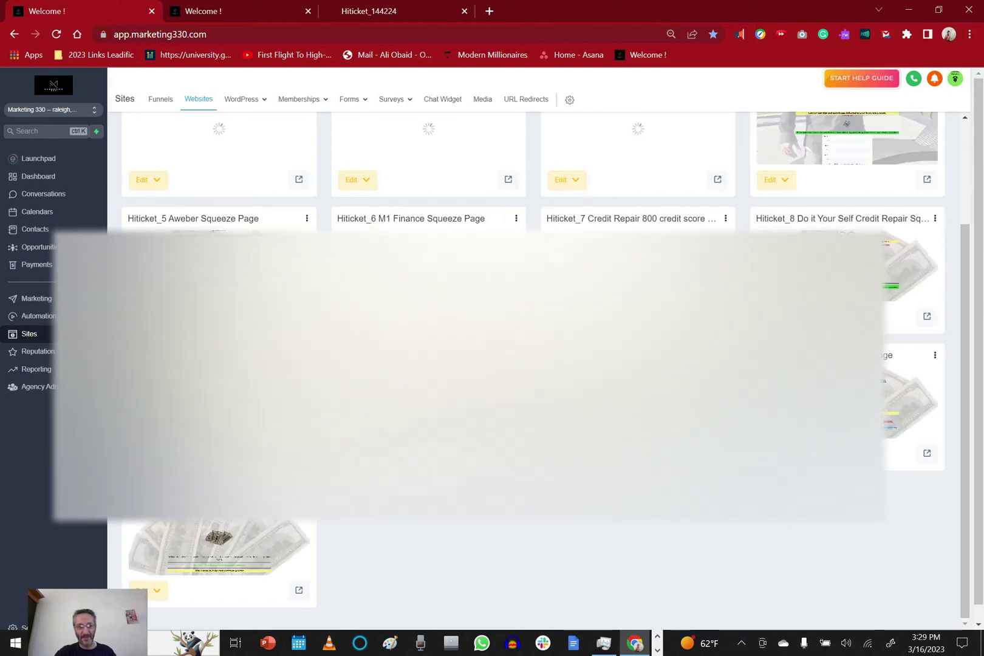
pyautogui.click(37, 229)
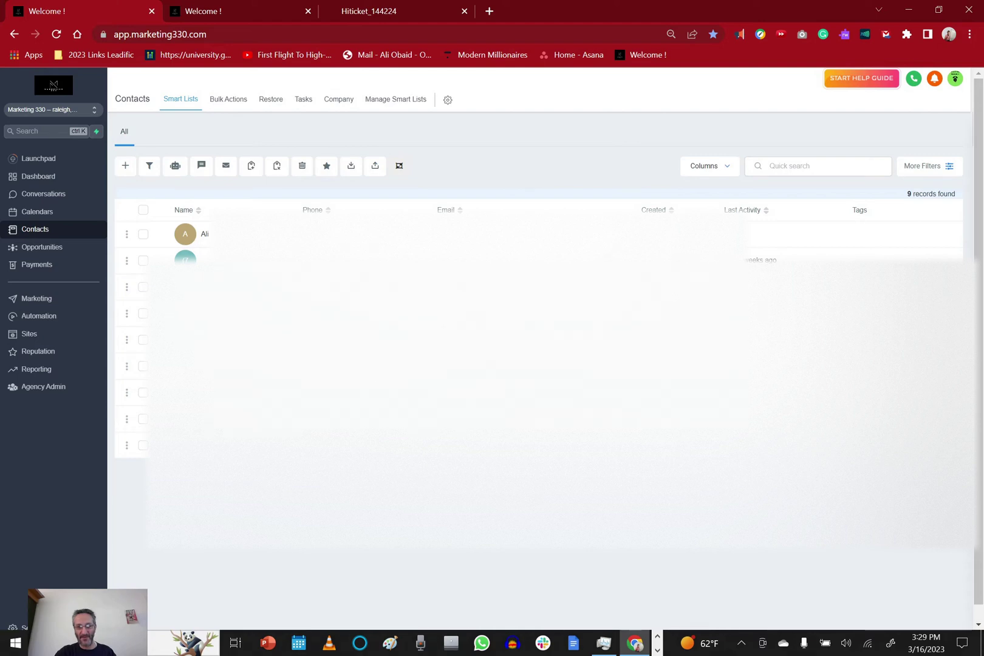
# Open the Hiticket_7 Credit Repair 800 workflow from the duplicated tab, examine its trigger and actions, and return to the workflow list.
pyautogui.click(228, 17)
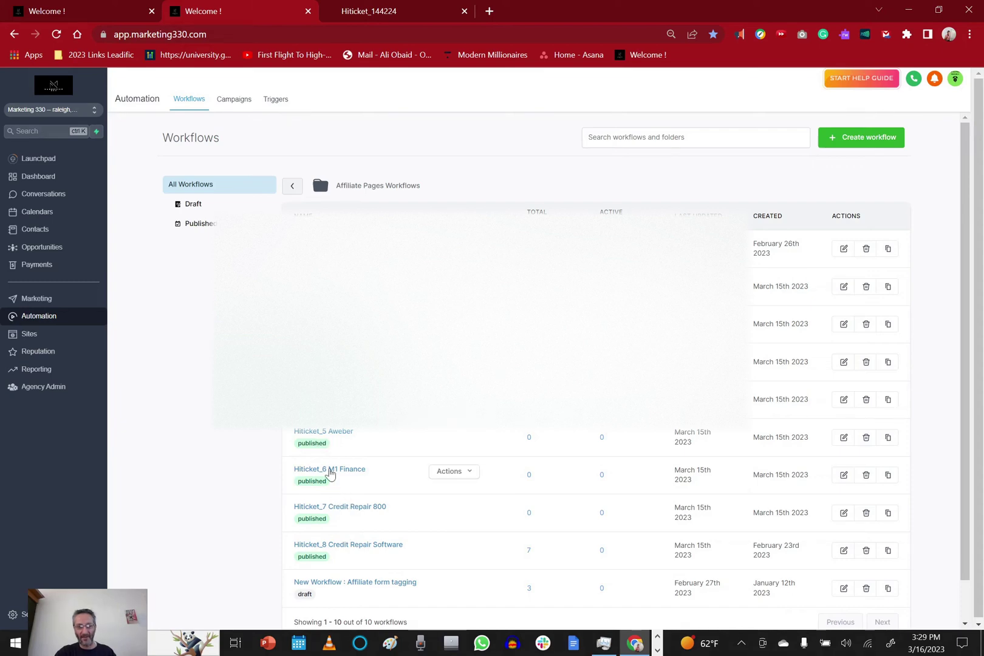
pyautogui.scroll(-1, 351, 497)
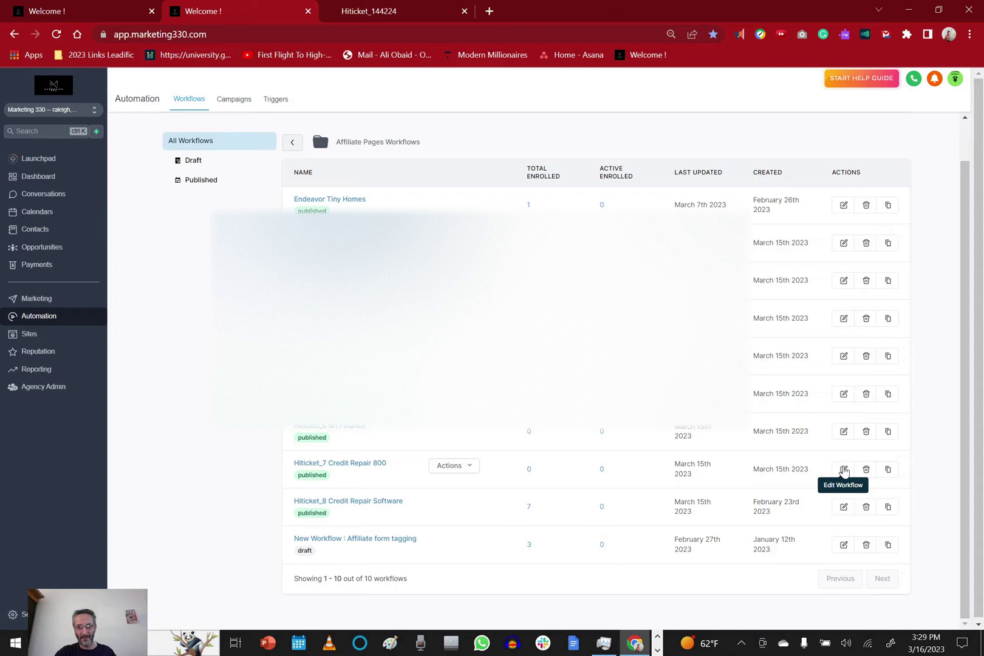
pyautogui.click(843, 469)
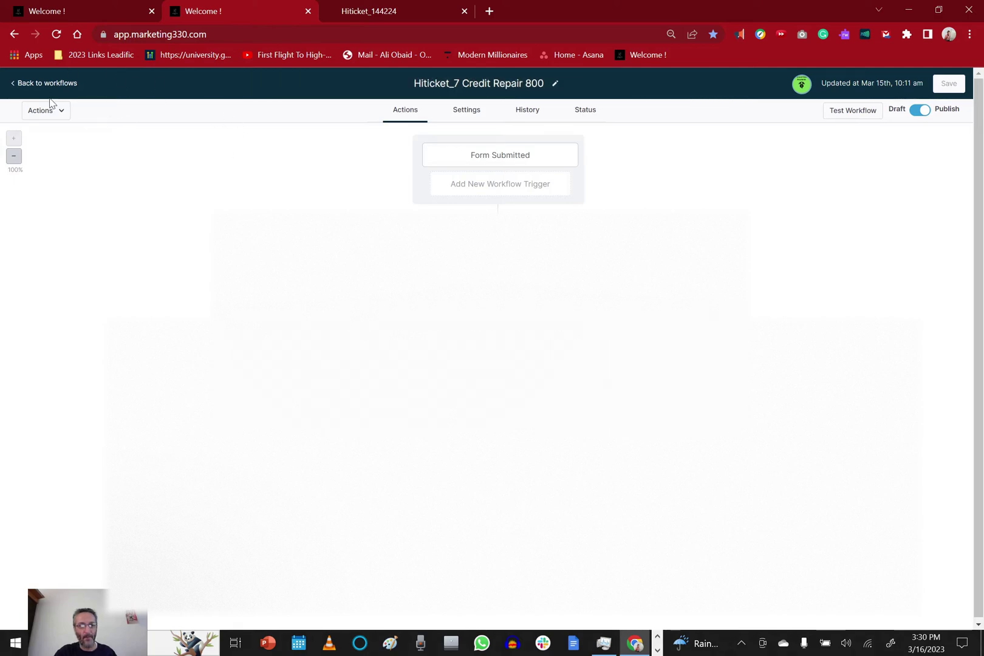
pyautogui.click(14, 34)
# In the original tab, reopen the High Level Squeeze Page website's page list from the Affiliate squeeze pages folder.
pyautogui.click(73, 11)
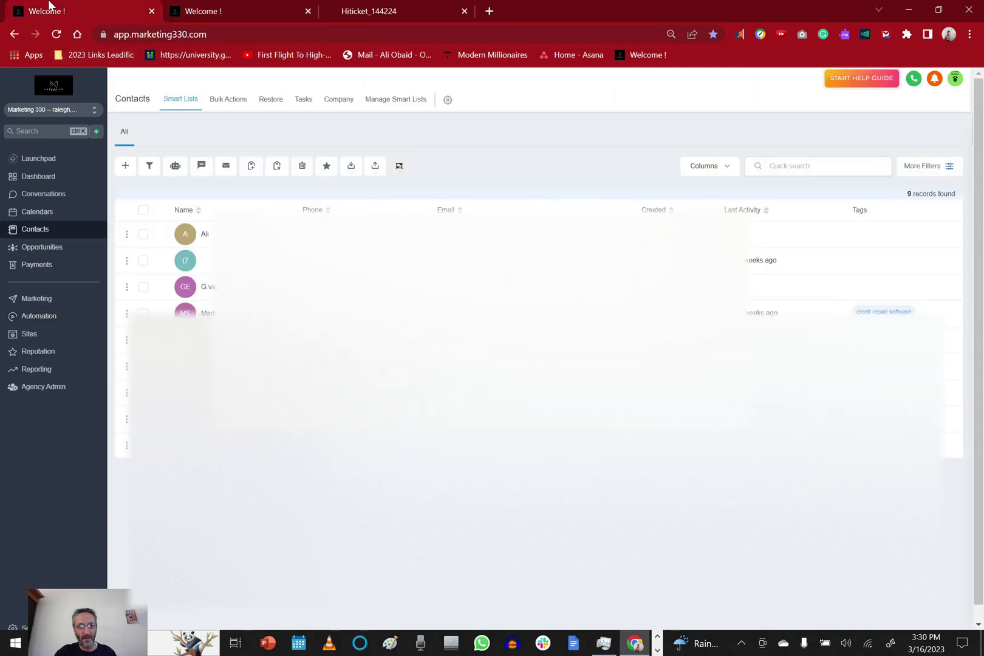
pyautogui.click(35, 337)
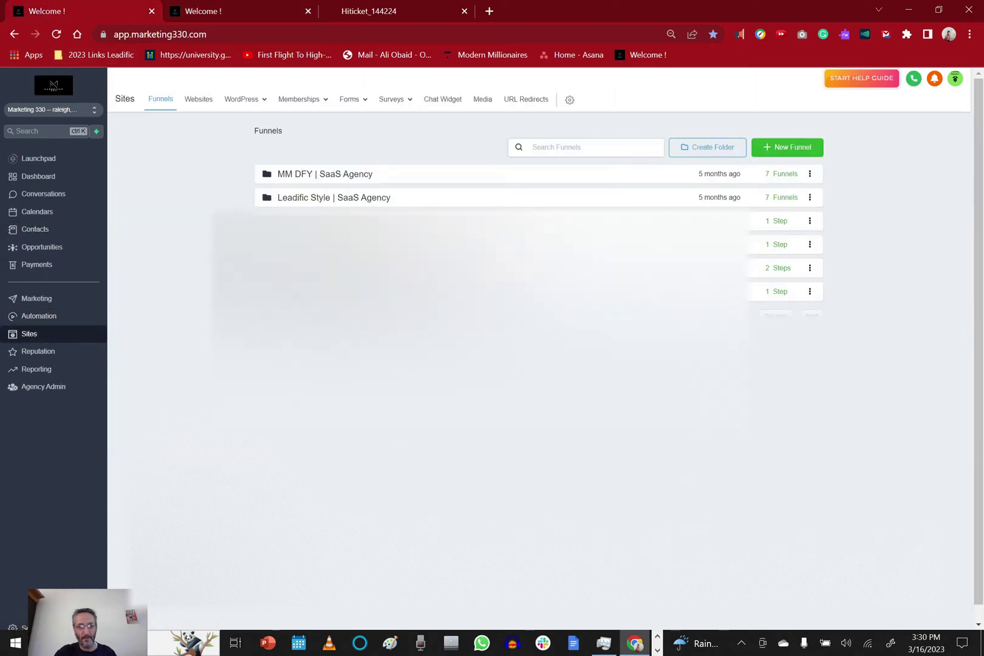
pyautogui.click(320, 175)
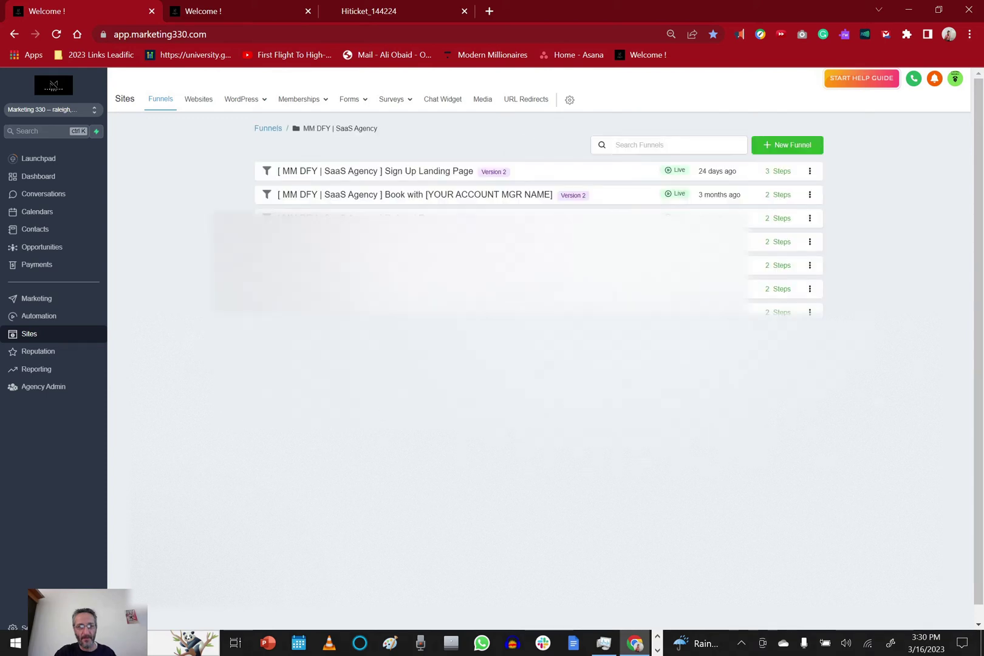
pyautogui.click(205, 100)
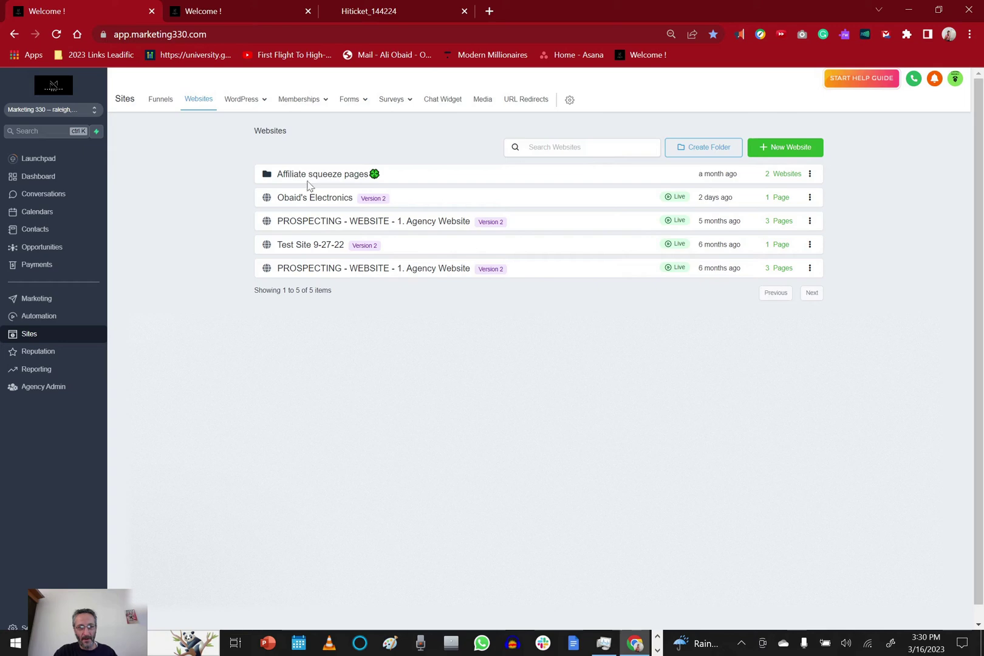
pyautogui.click(305, 176)
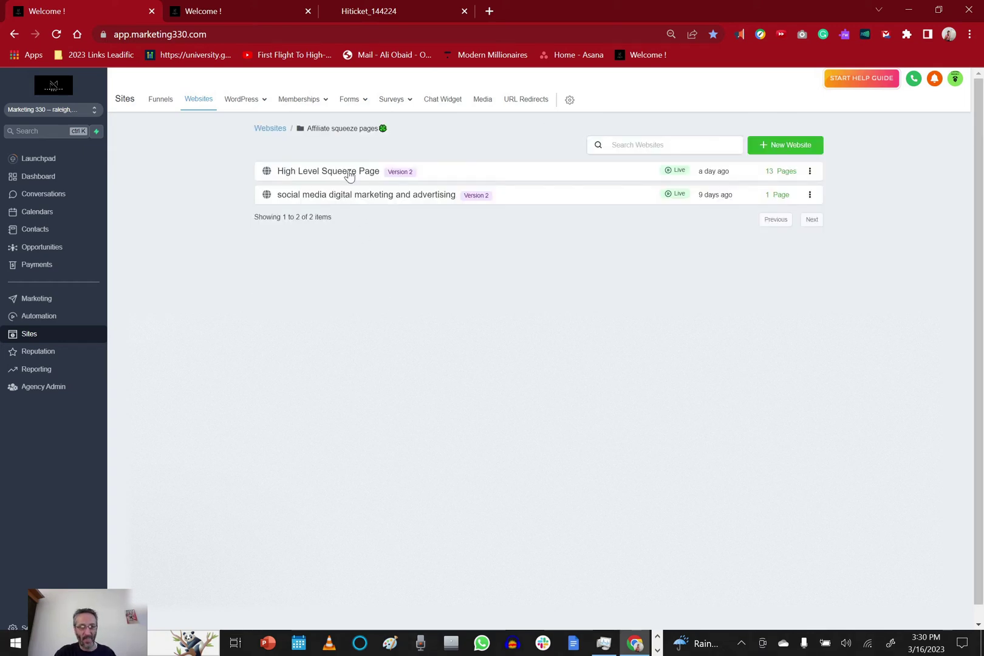
pyautogui.click(349, 173)
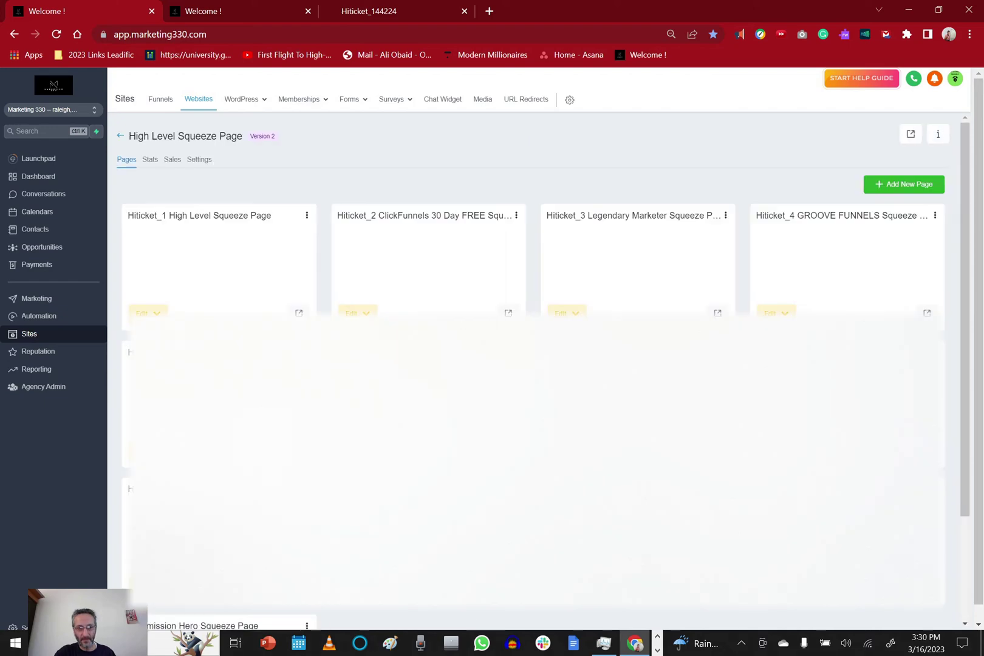
# Examine the Hiticket_8 Credit Repair Software workflow's trigger and actions, and return to the Affiliate Pages Workflows folder.
pyautogui.click(176, 10)
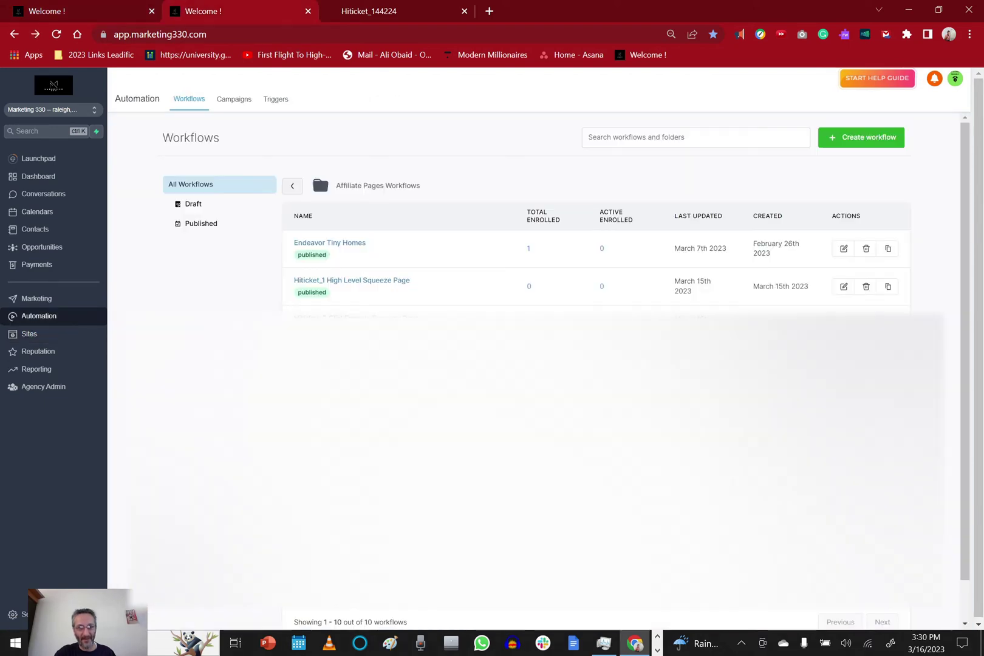
pyautogui.scroll(-1, 535, 364)
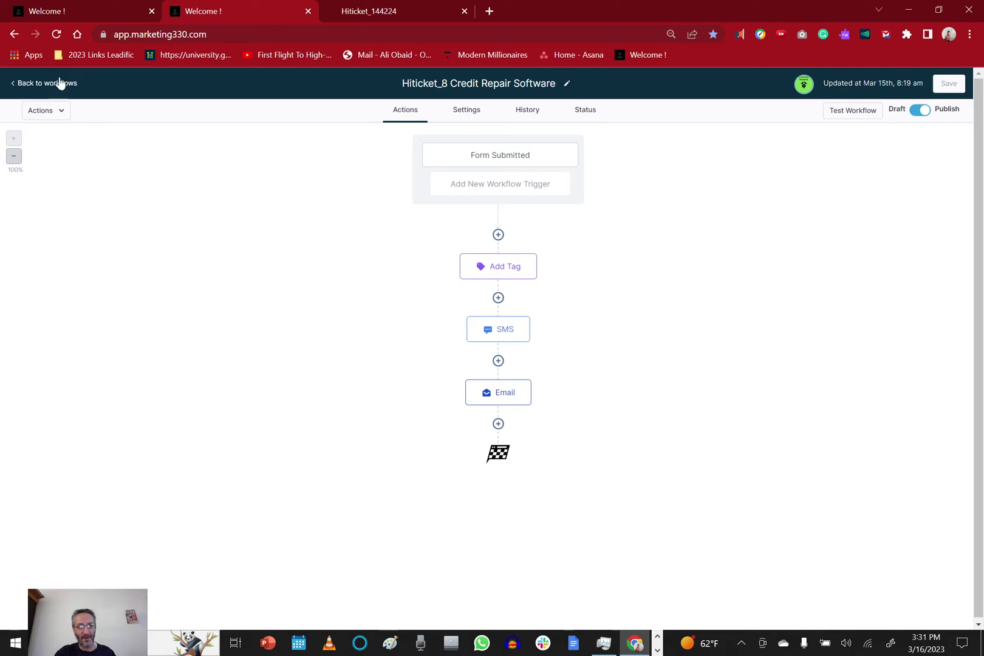
pyautogui.click(15, 34)
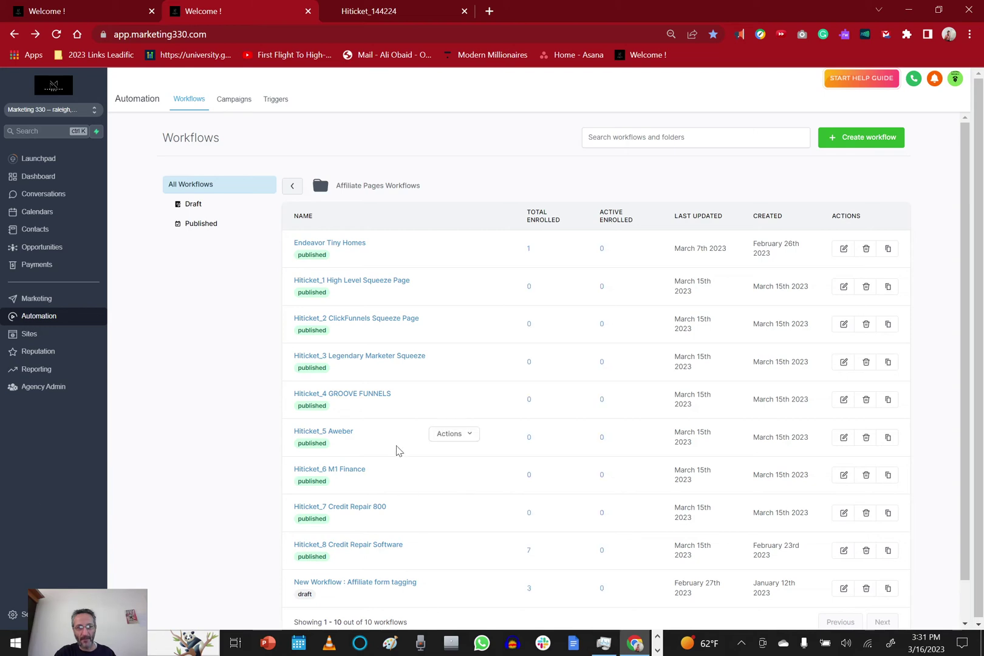
# Duplicate the Hiticket_7 Credit Repair 800 workflow, naming the copy Hiticket_9 Product Dyno with text copied from the matching squeeze page's title.
pyautogui.scroll(-1, 396, 449)
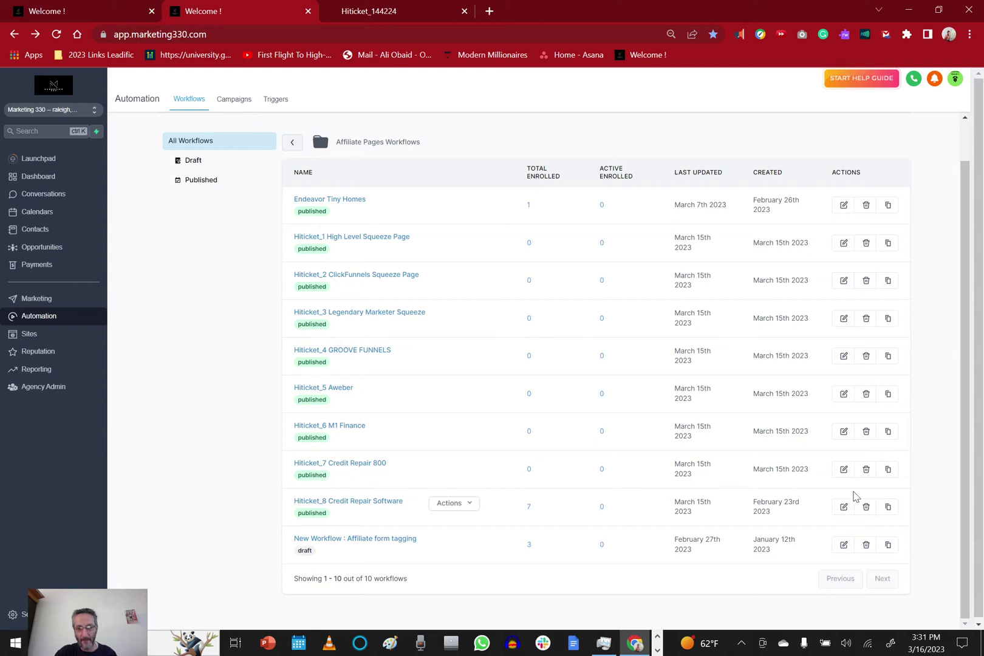
pyautogui.click(887, 471)
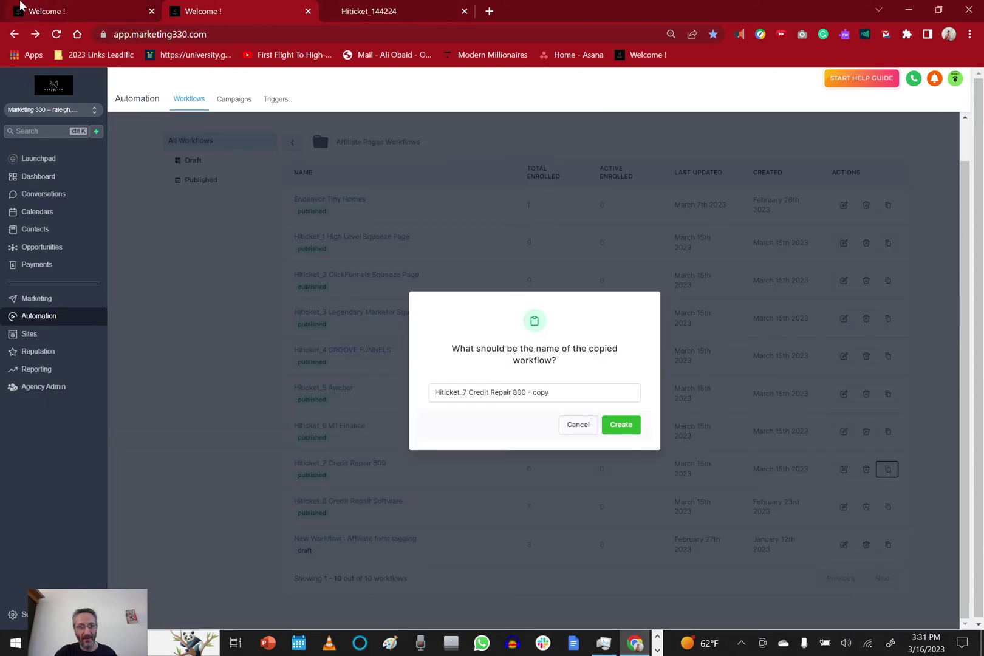
pyautogui.click(29, 18)
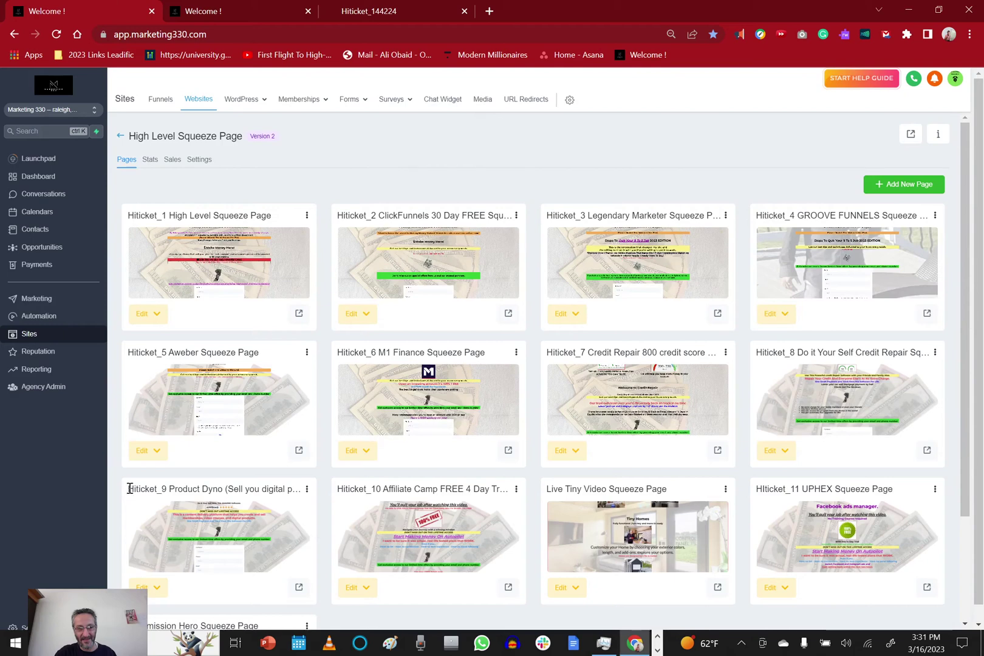
pyautogui.moveTo(128, 489); pyautogui.dragTo(216, 494)
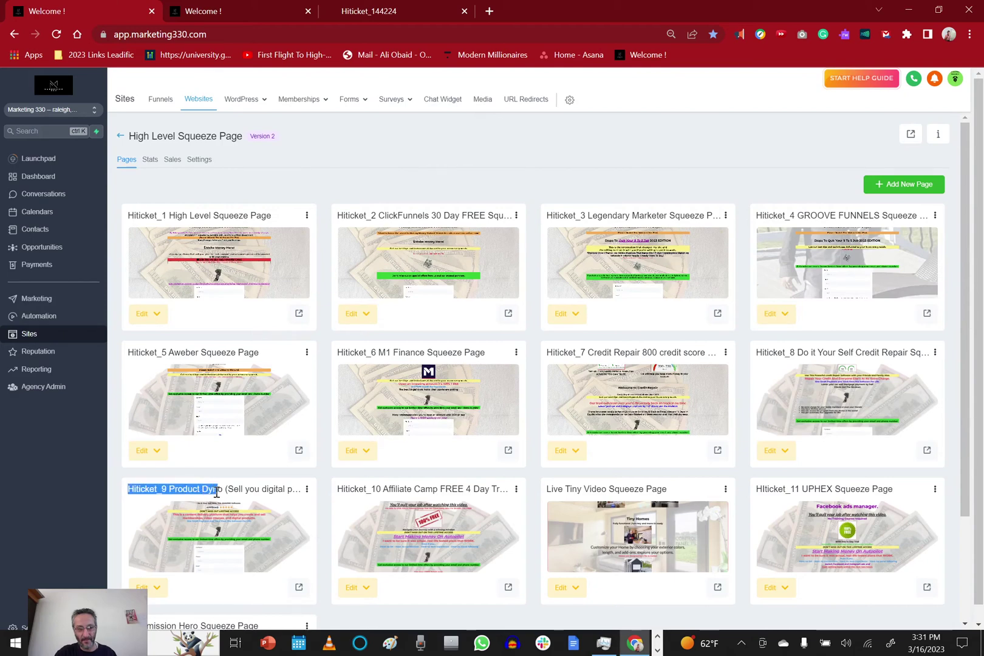
pyautogui.rightClick(204, 492)
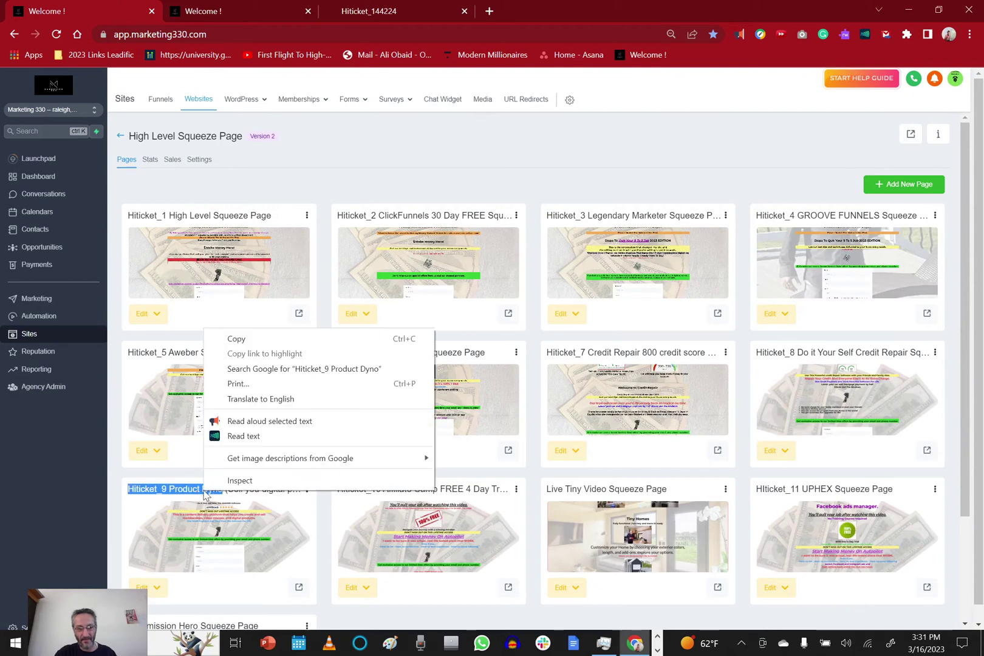
pyautogui.click(236, 336)
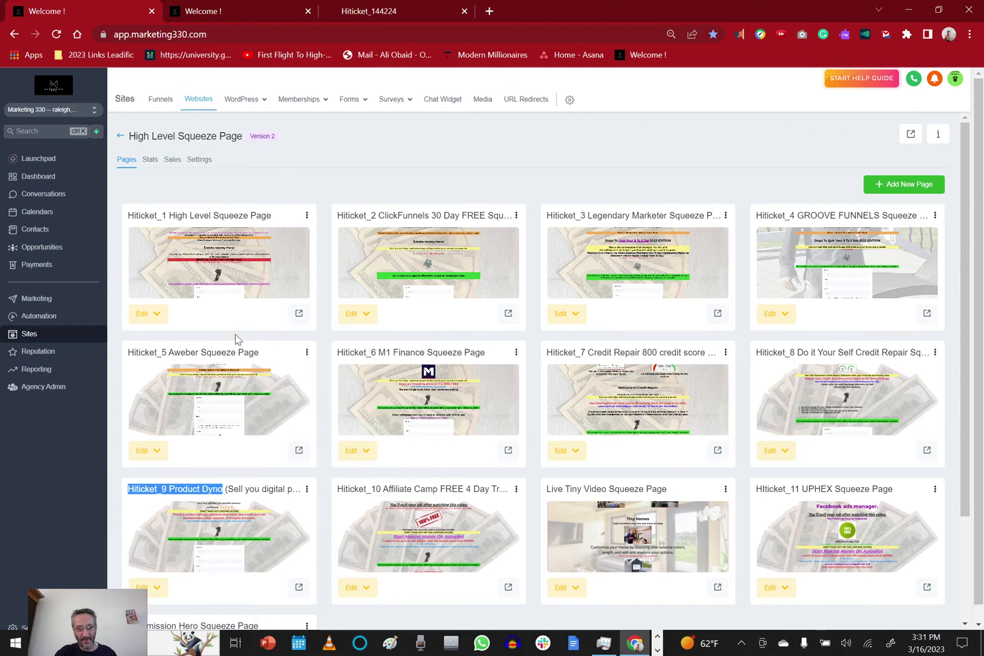
pyautogui.click(237, 9)
pyautogui.moveTo(563, 400); pyautogui.dragTo(386, 417)
pyautogui.hotkey('ctrl', 'v')
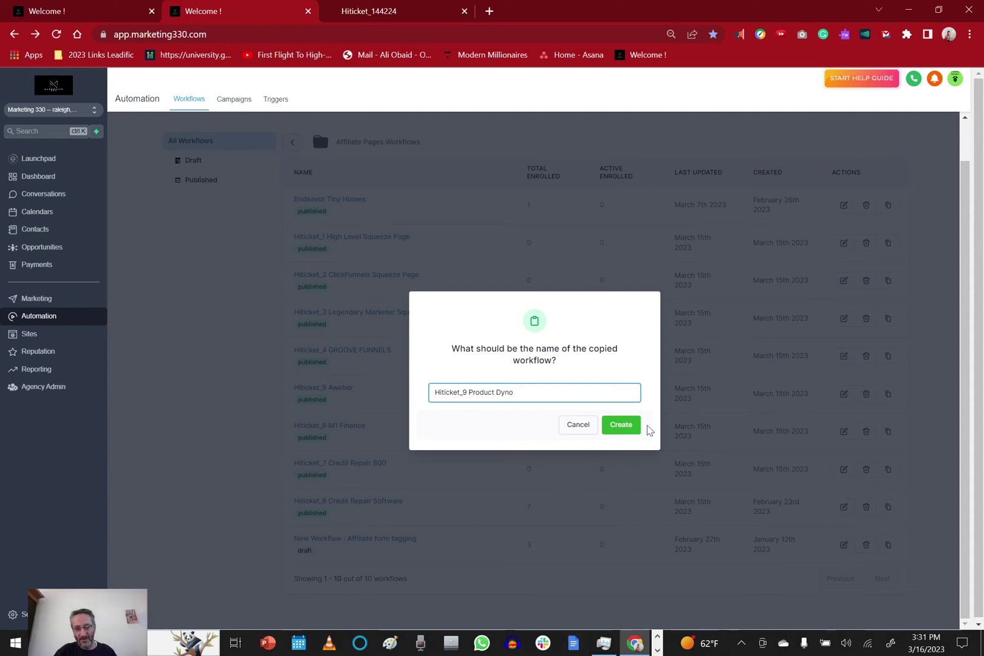
pyautogui.click(619, 426)
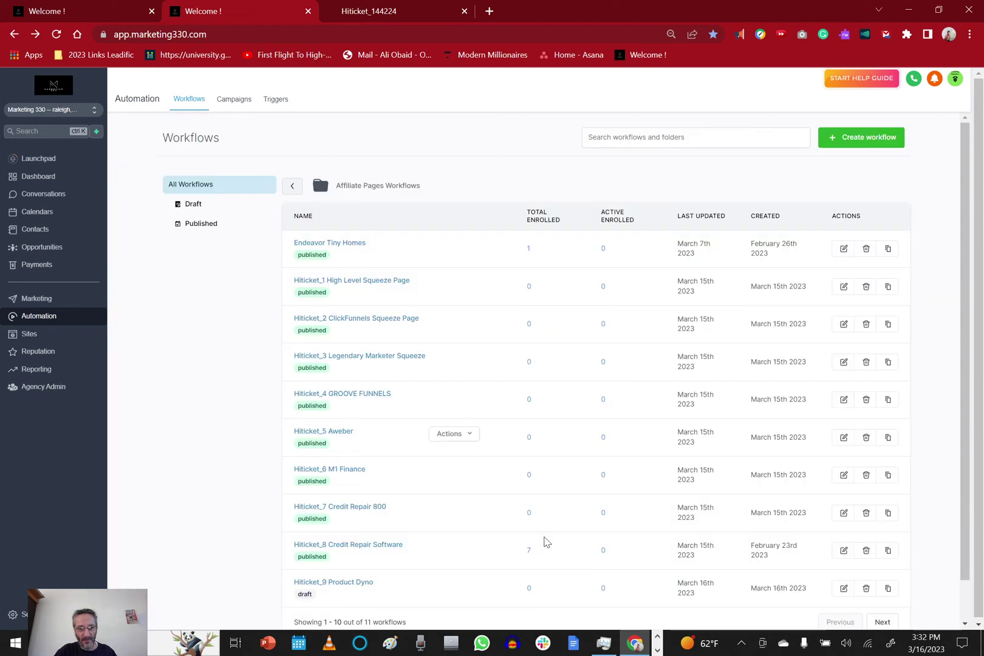
# In the Hiticket_9 Product Dyno workflow, set the Form Submitted trigger's form filter to ProductDyno AF Form, and save the trigger and workflow.
pyautogui.scroll(-1, 550, 546)
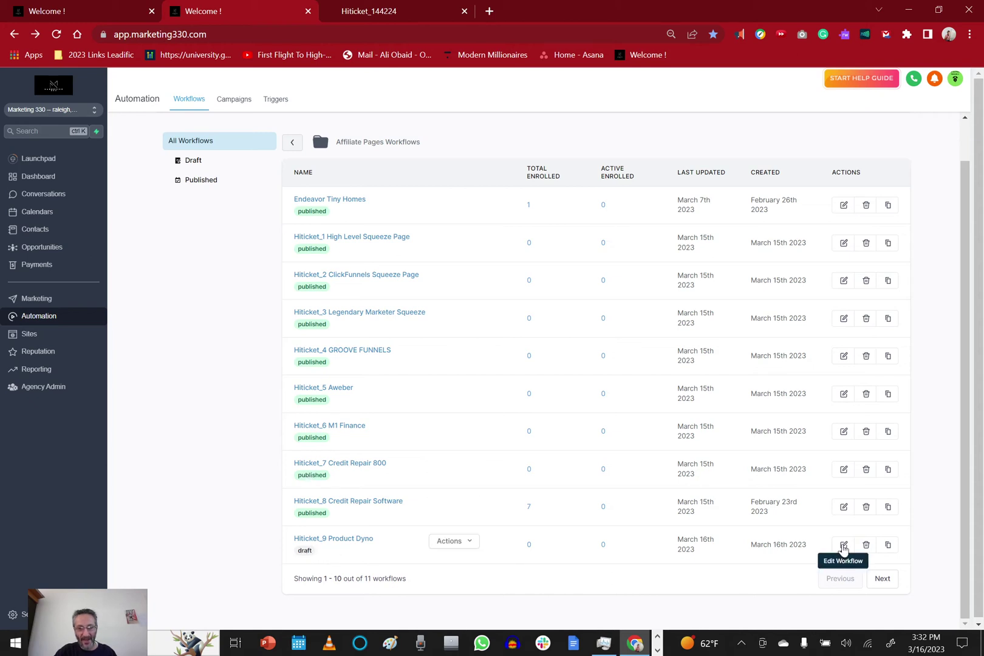
pyautogui.click(842, 545)
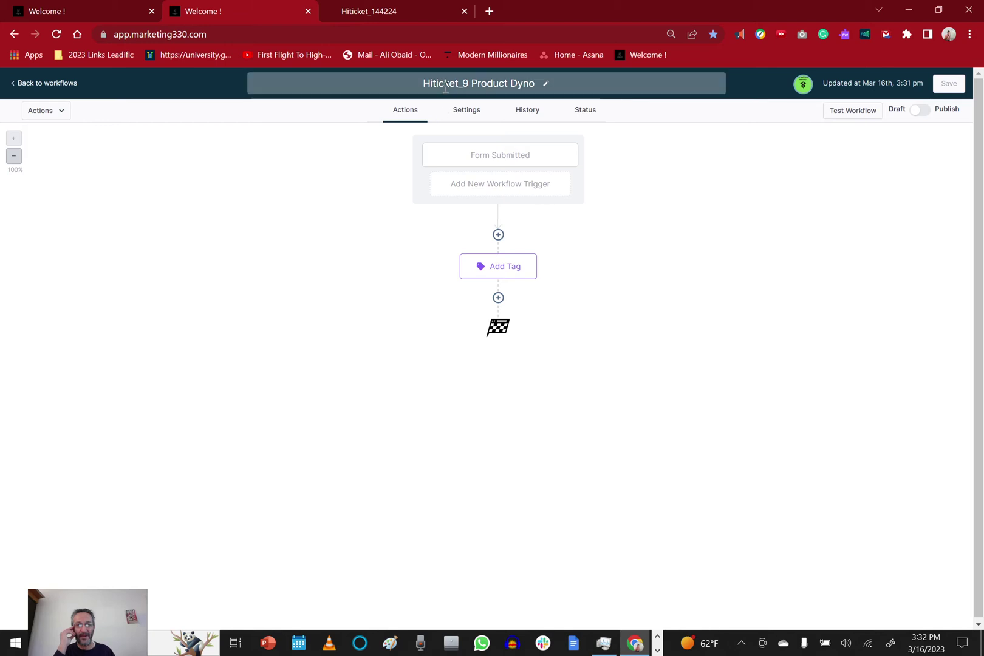
pyautogui.click(491, 161)
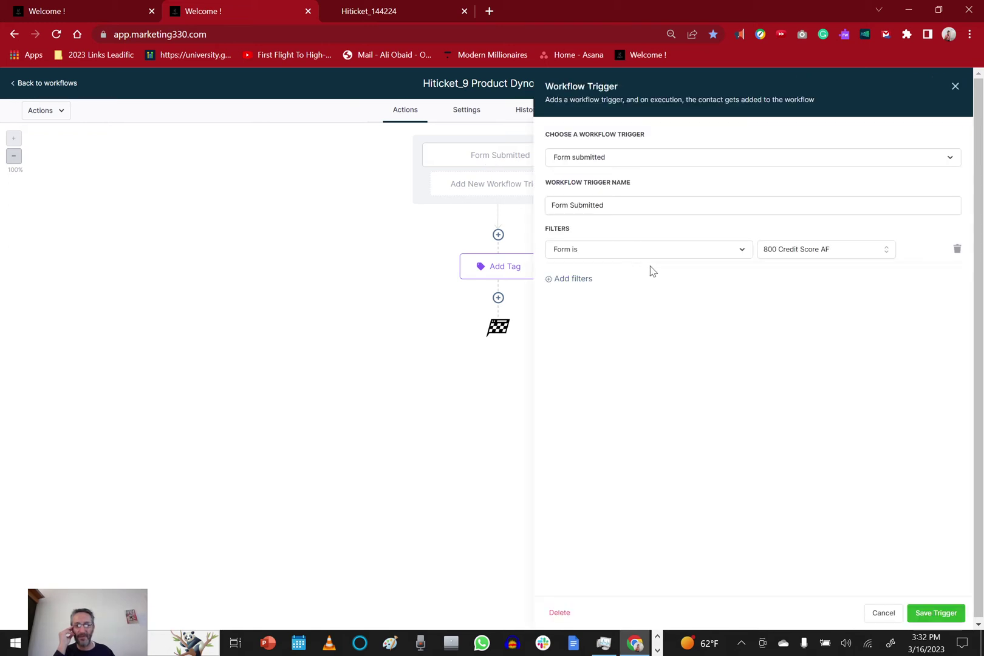
pyautogui.click(818, 255)
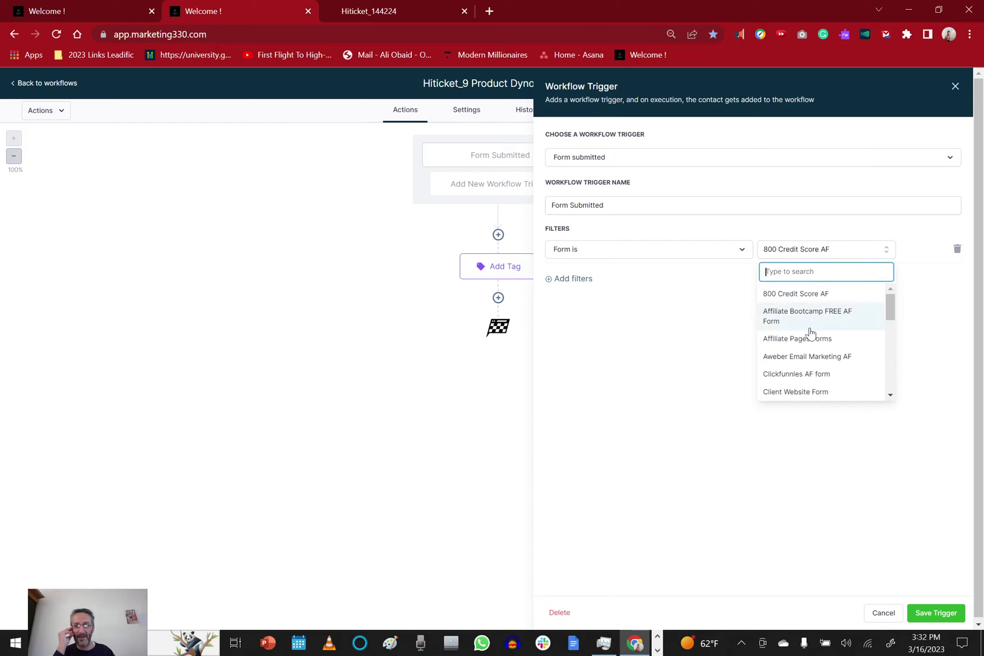
pyautogui.scroll(-2, 825, 345)
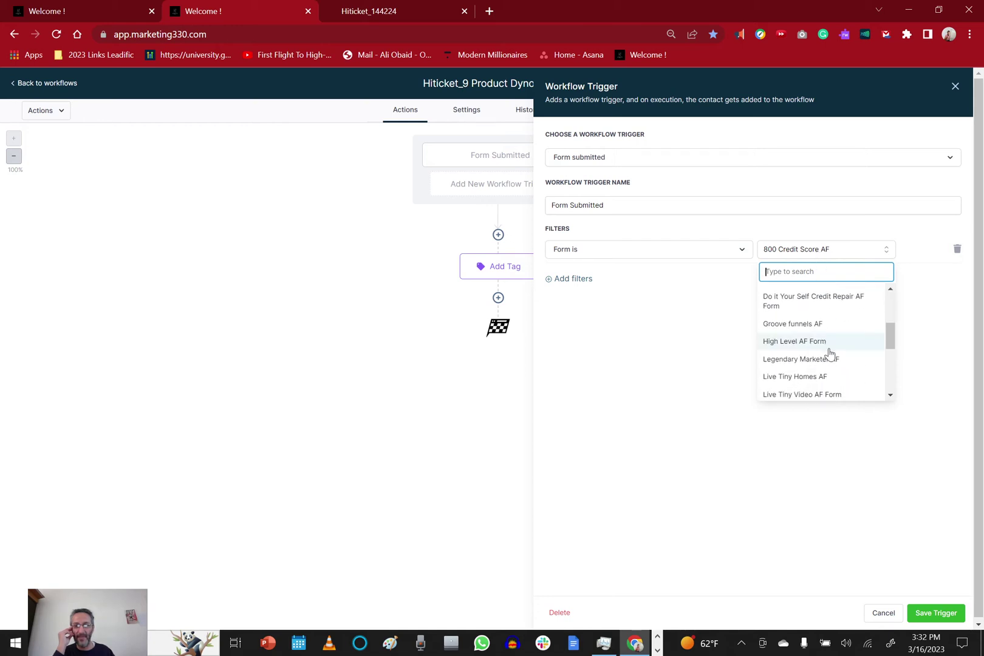
pyautogui.scroll(-1, 830, 346)
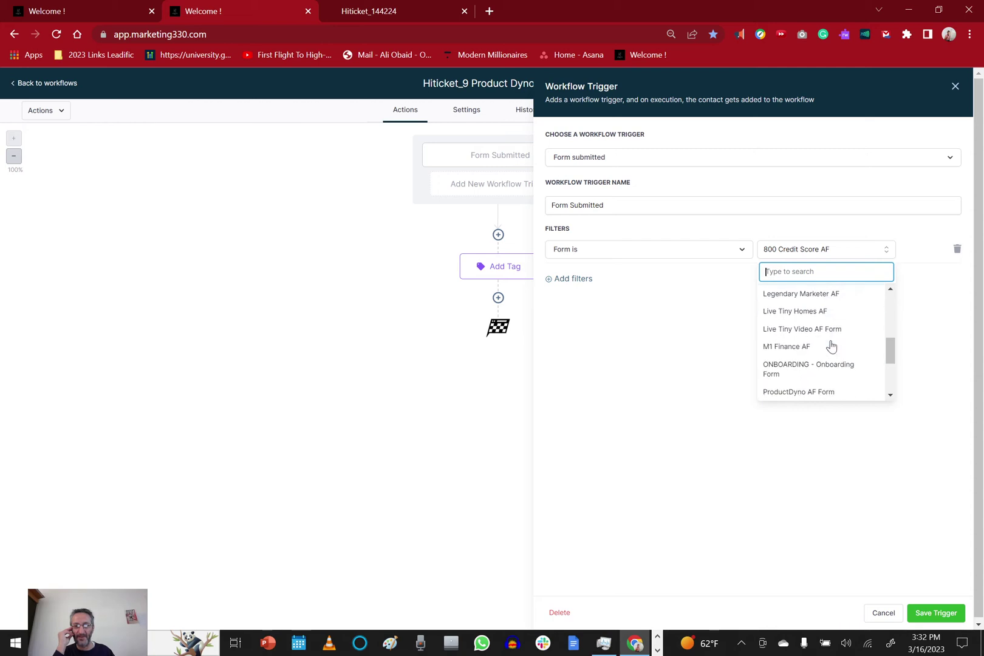
pyautogui.scroll(-2, 831, 346)
pyautogui.scroll(1, 831, 346)
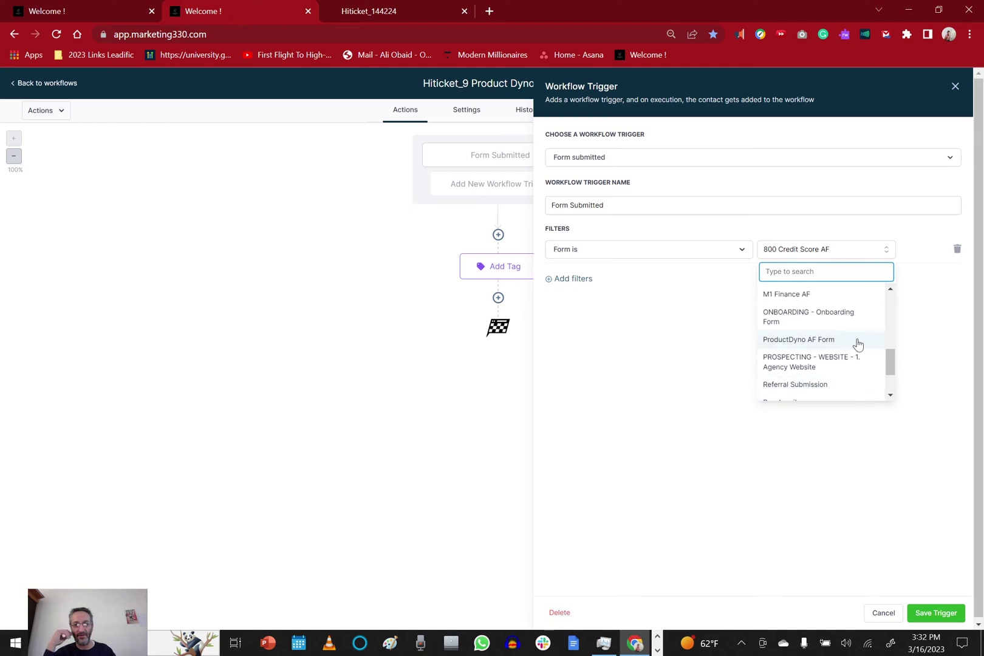
pyautogui.scroll(-2, 856, 341)
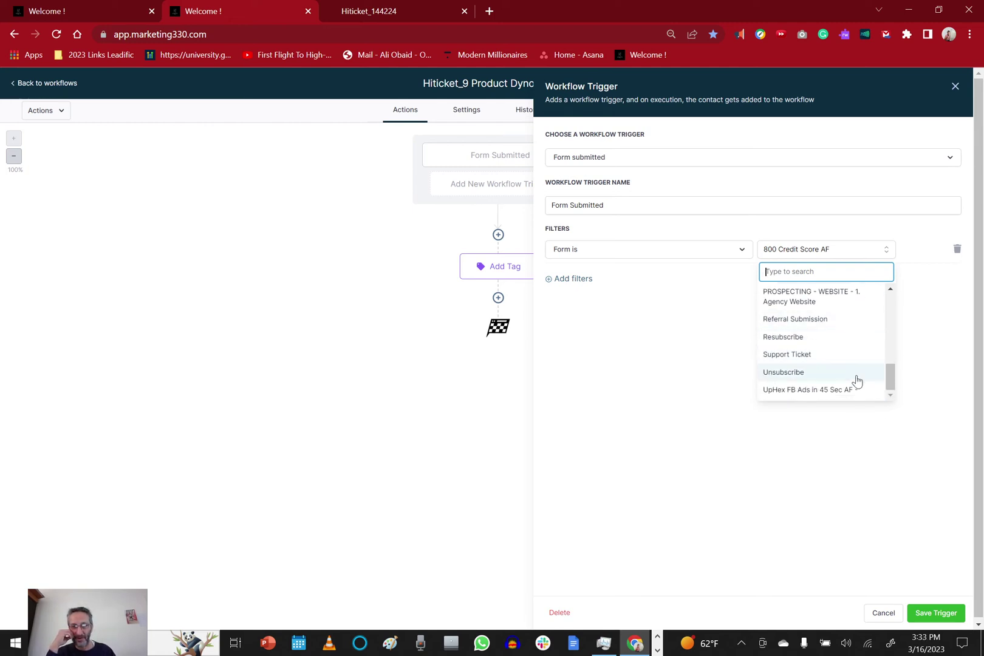
pyautogui.scroll(1, 852, 347)
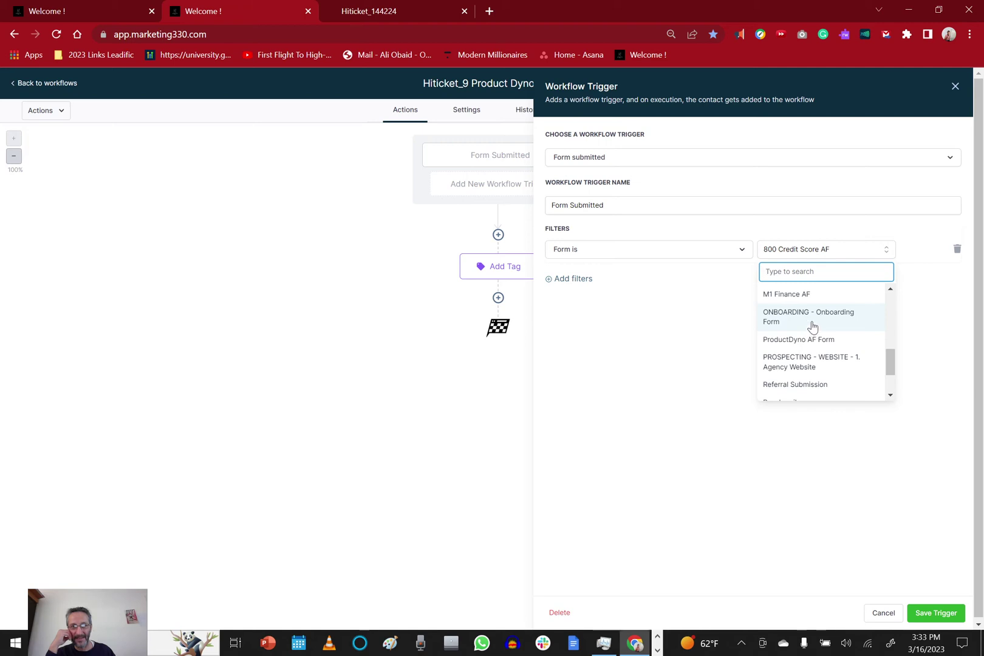
pyautogui.scroll(3, 816, 327)
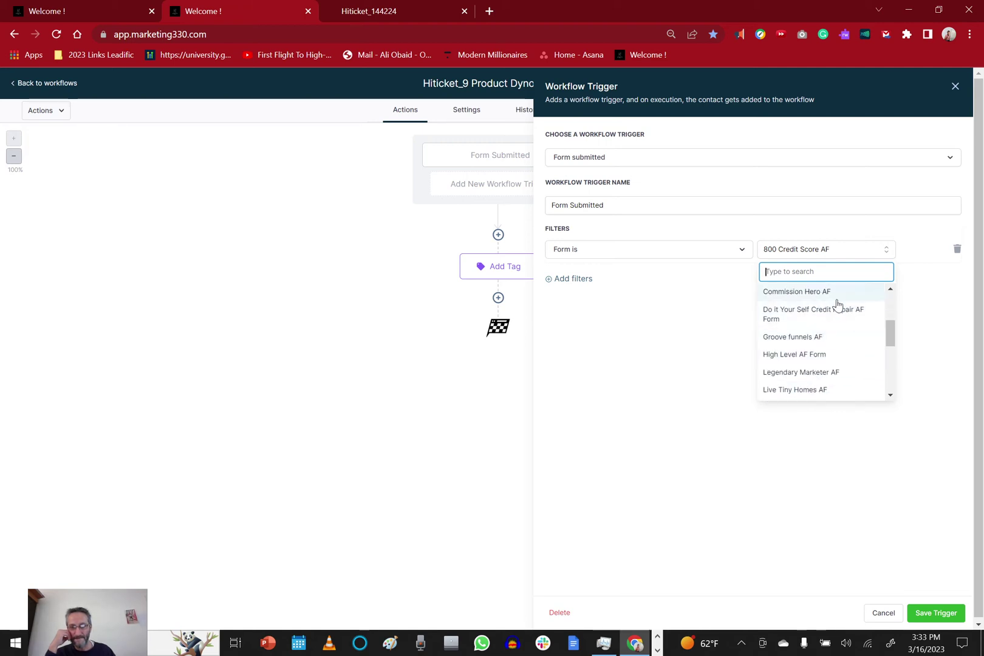
pyautogui.scroll(-2, 835, 318)
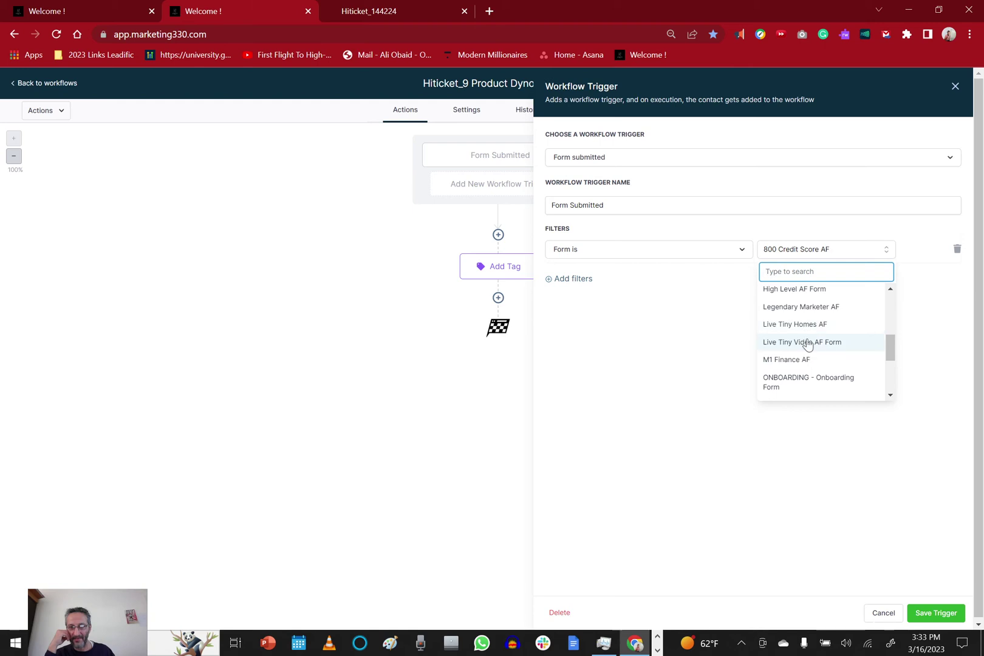
pyautogui.scroll(-1, 804, 365)
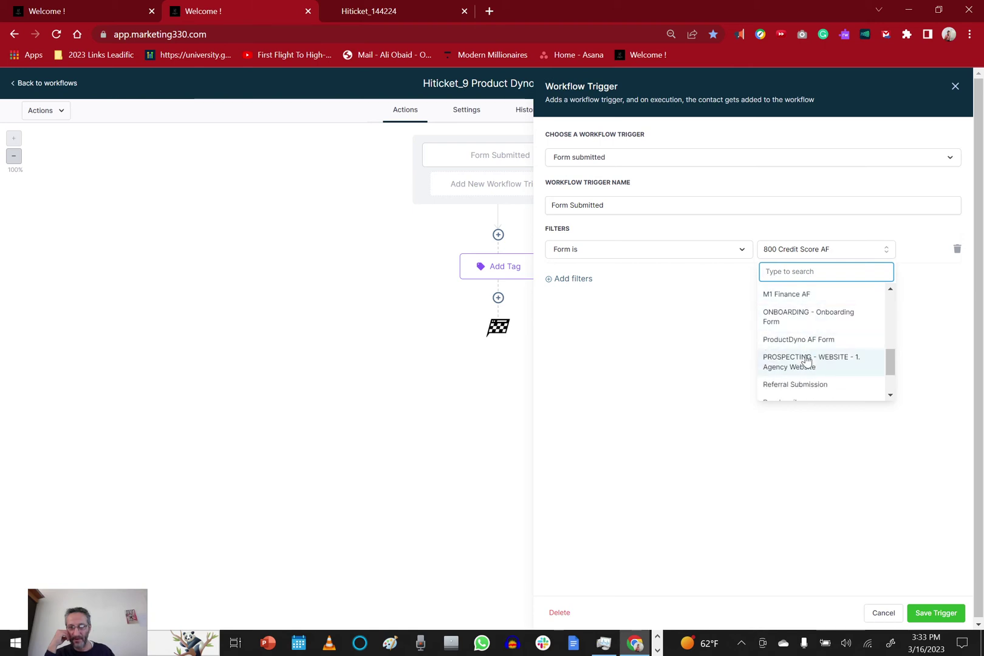
pyautogui.click(805, 343)
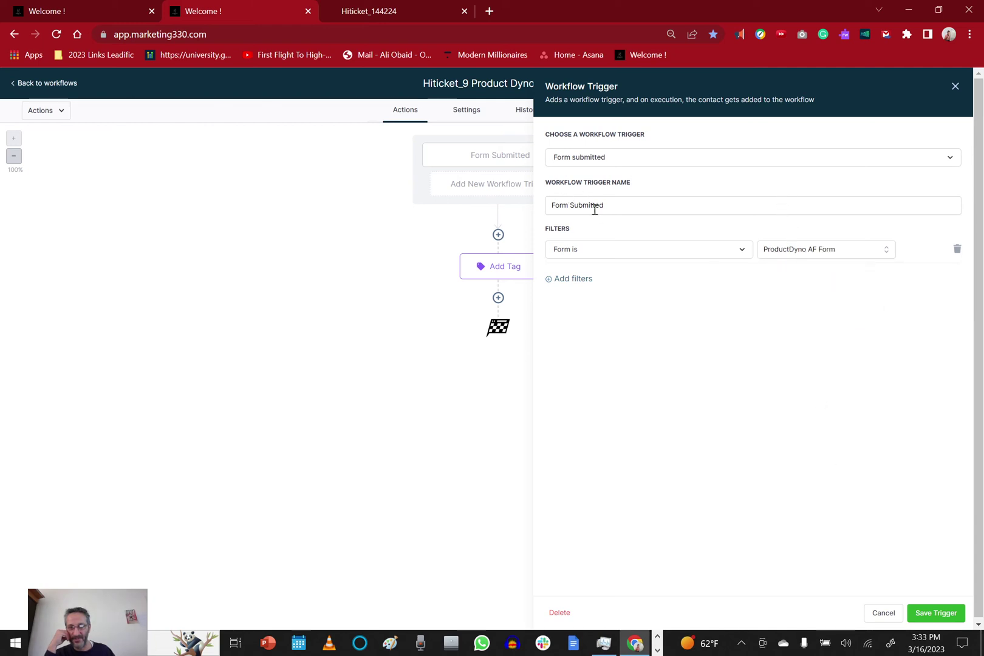
pyautogui.click(929, 619)
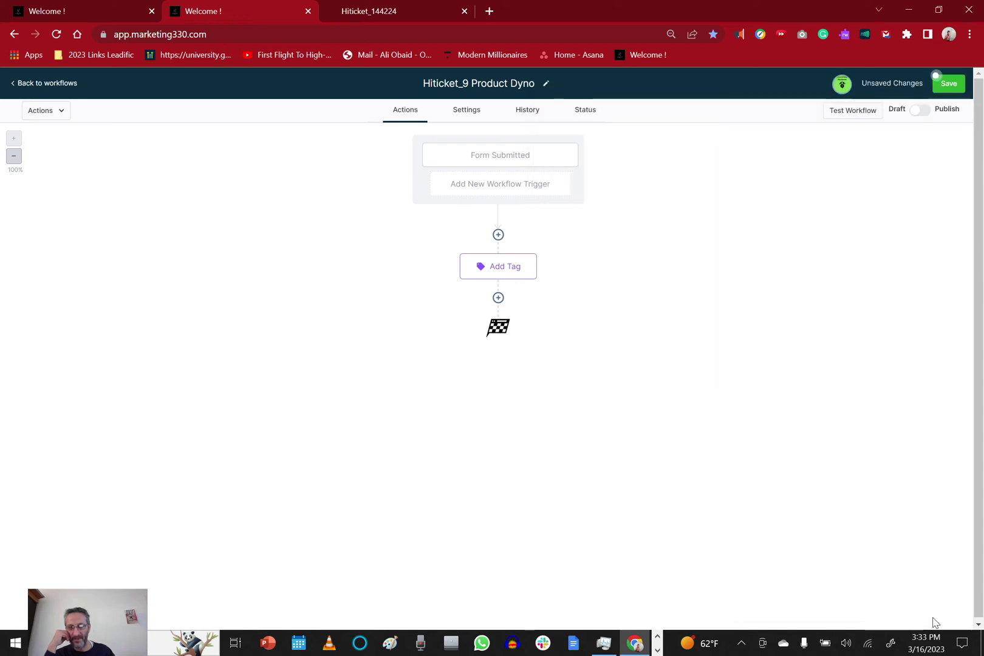
pyautogui.click(950, 87)
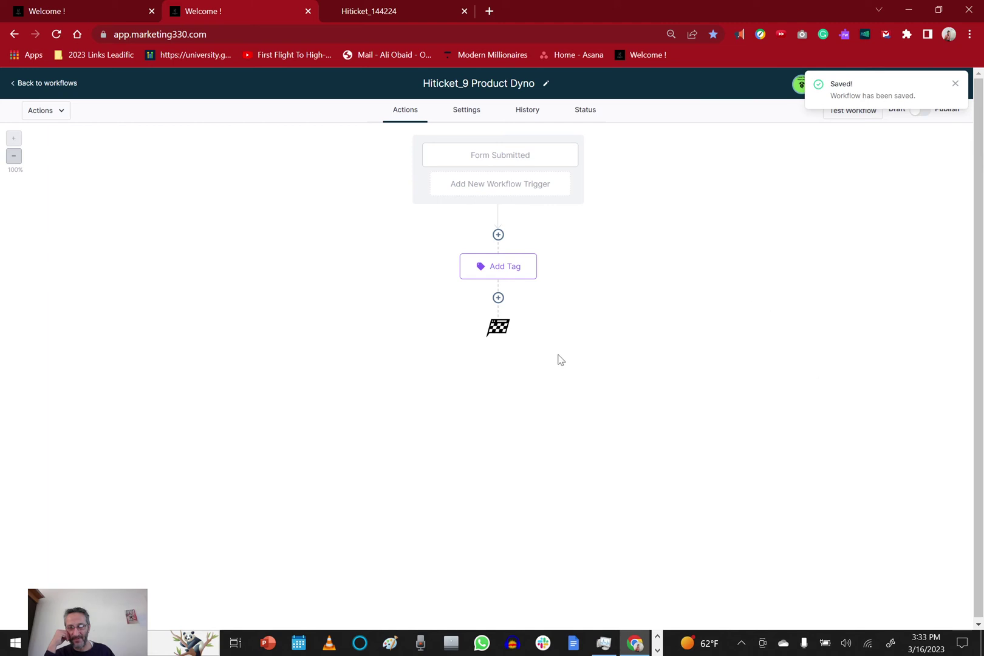
# Remove the hiticket_7 credit repair 800 tag from the Add Tag action and look through the available tags for a Product Dyno one.
pyautogui.click(506, 275)
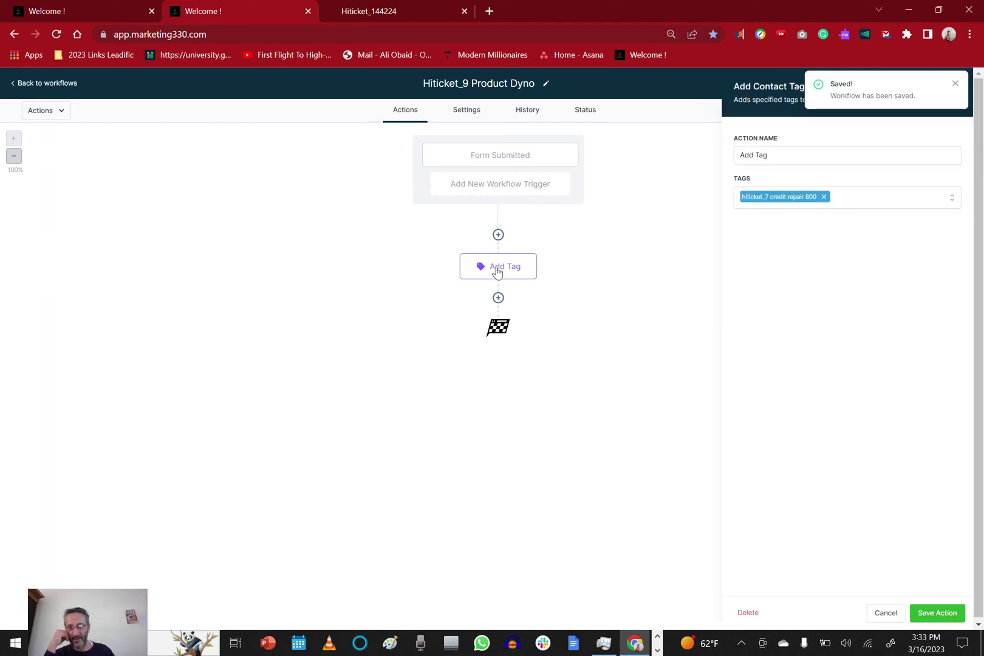
pyautogui.click(823, 197)
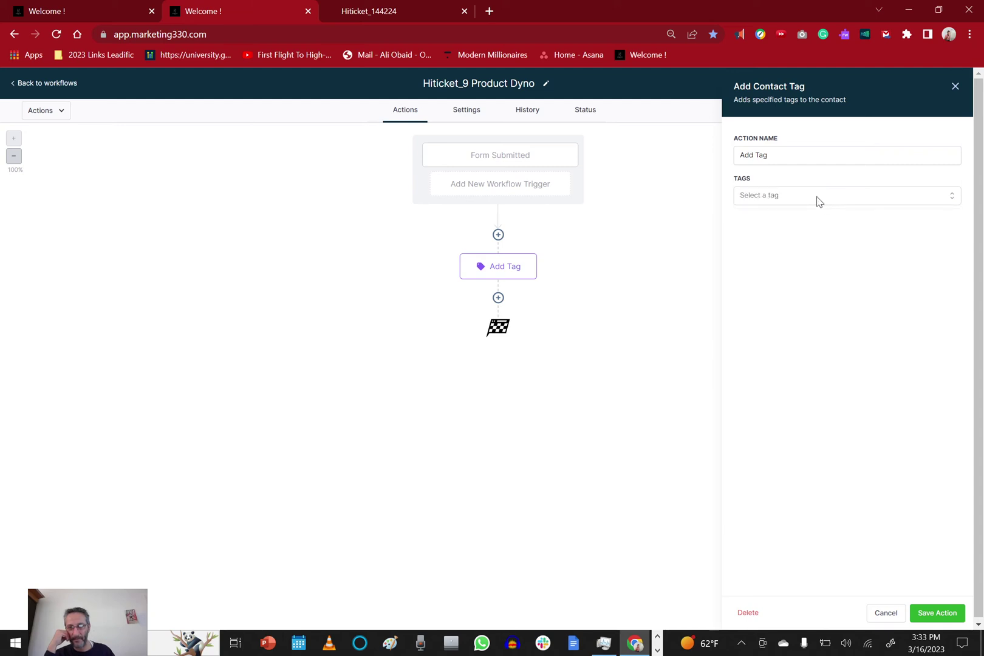
pyautogui.click(814, 200)
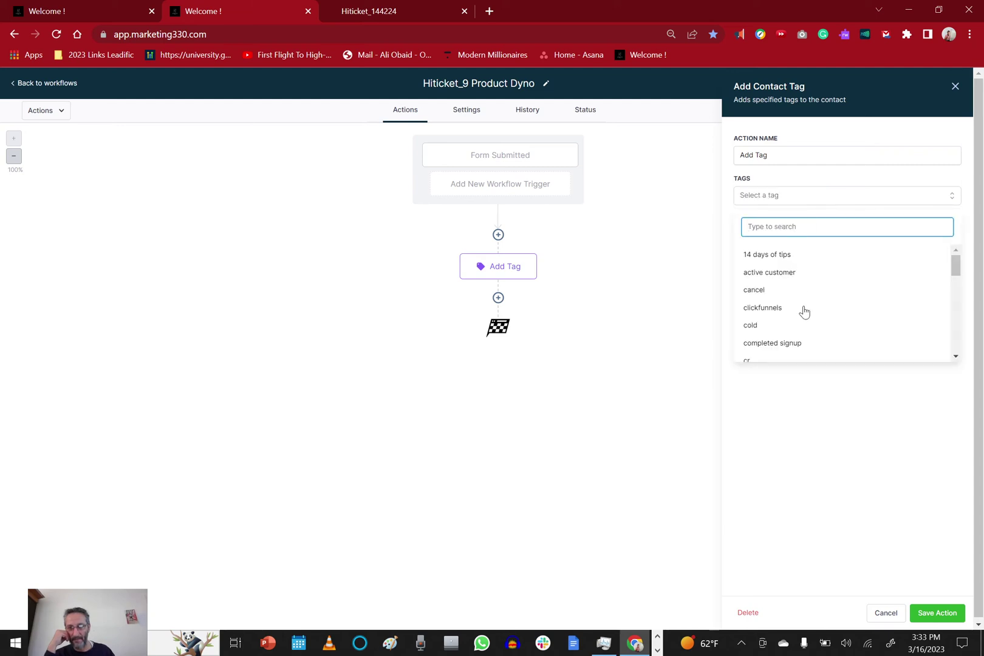
pyautogui.scroll(-3, 806, 313)
pyautogui.scroll(-3, 811, 316)
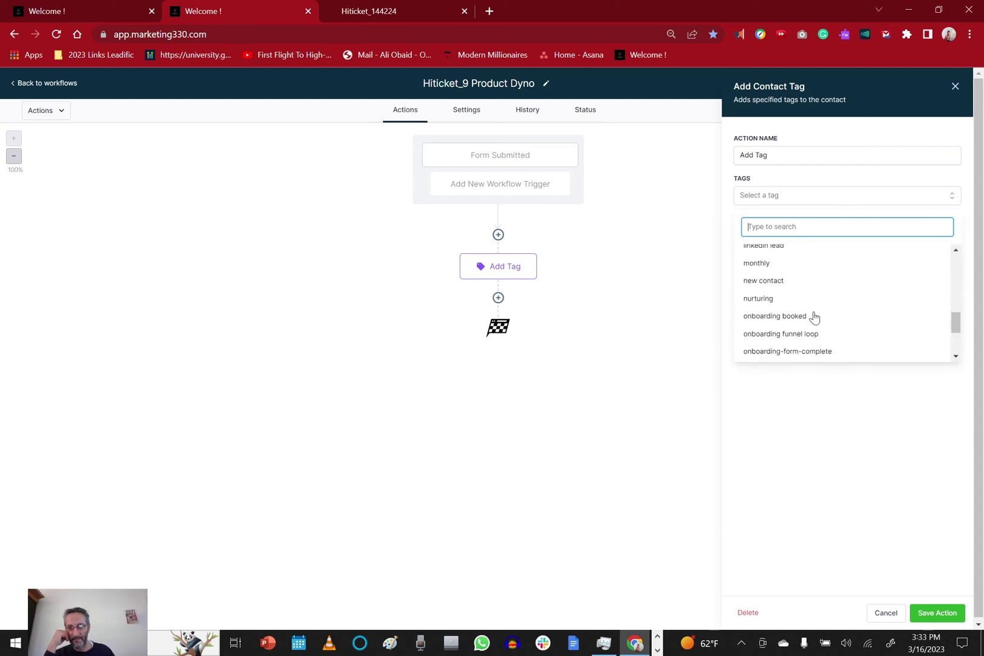
pyautogui.scroll(1, 826, 310)
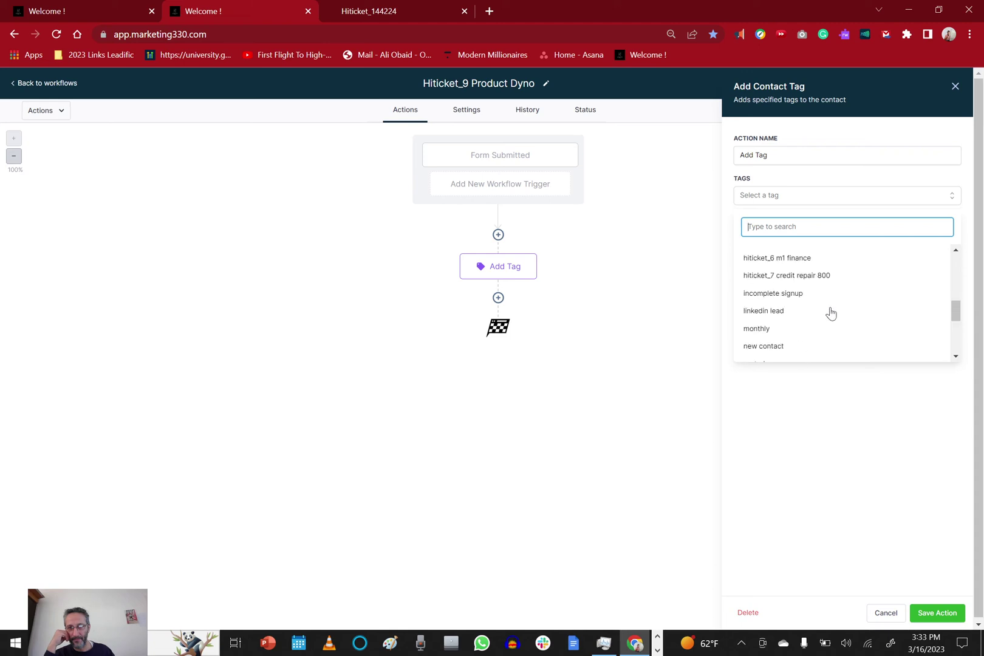
pyautogui.scroll(2, 832, 312)
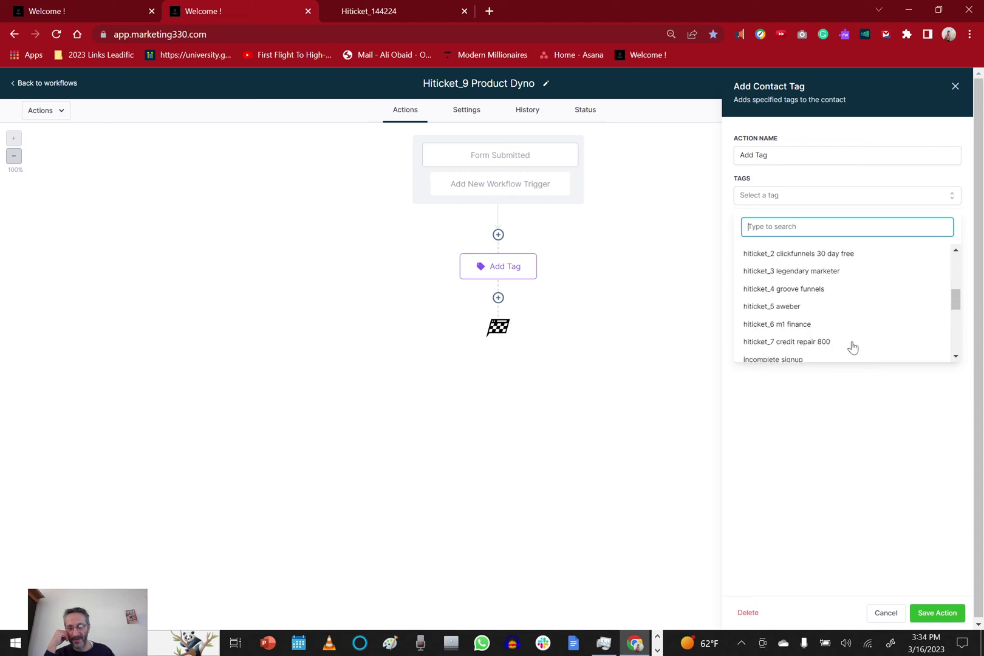
pyautogui.scroll(1, 854, 334)
pyautogui.scroll(1, 858, 322)
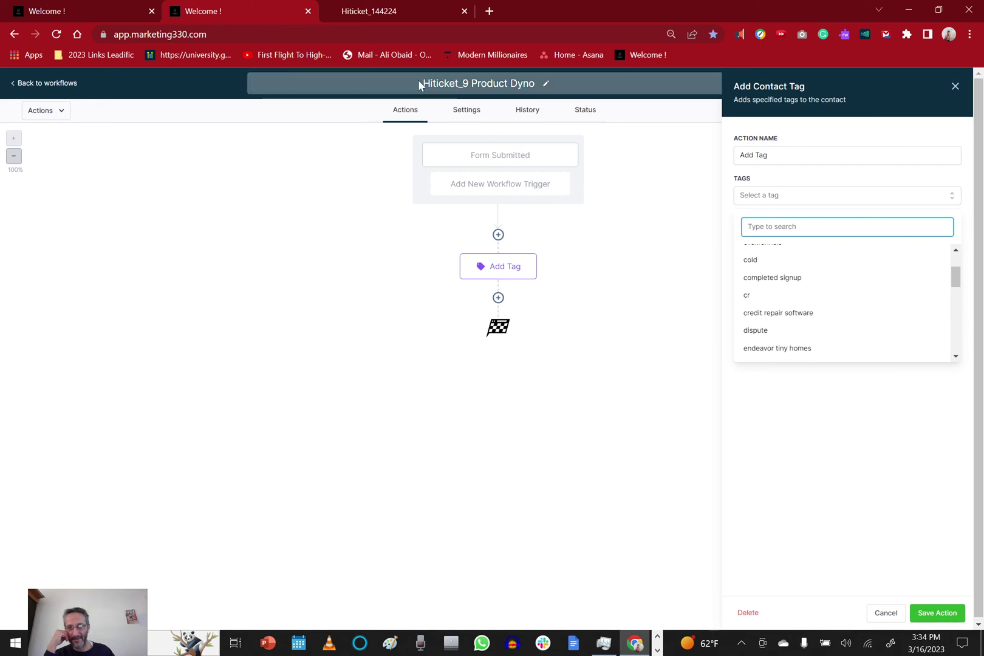
# Add a new tag, Hiticket_9 Product Dyno, to the Add Tag action using text copied from the workflow's name, and save the action.
pyautogui.click(443, 82)
pyautogui.moveTo(501, 84)
pyautogui.mouseDown()
pyautogui.moveTo(530, 85)
pyautogui.moveTo(506, 88)
pyautogui.mouseUp()
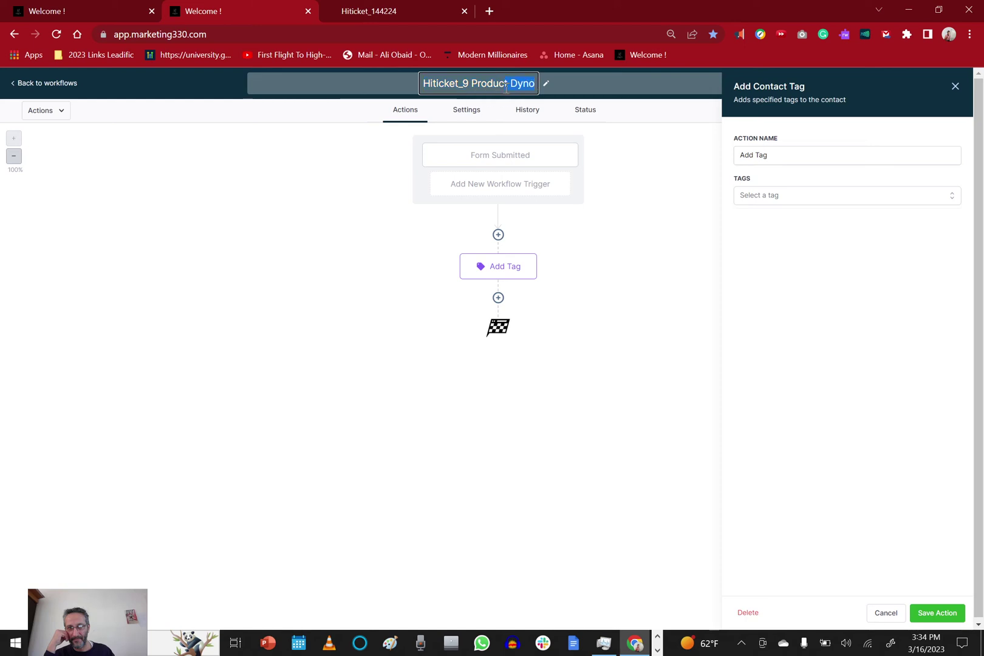
pyautogui.moveTo(439, 88); pyautogui.dragTo(417, 92)
pyautogui.rightClick(446, 86)
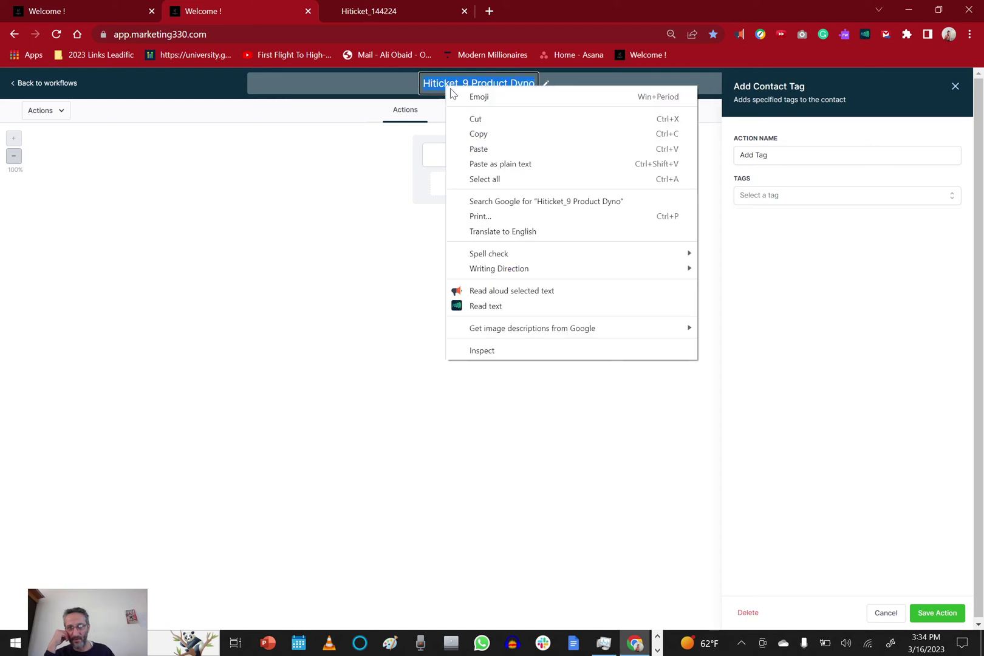
pyautogui.click(498, 136)
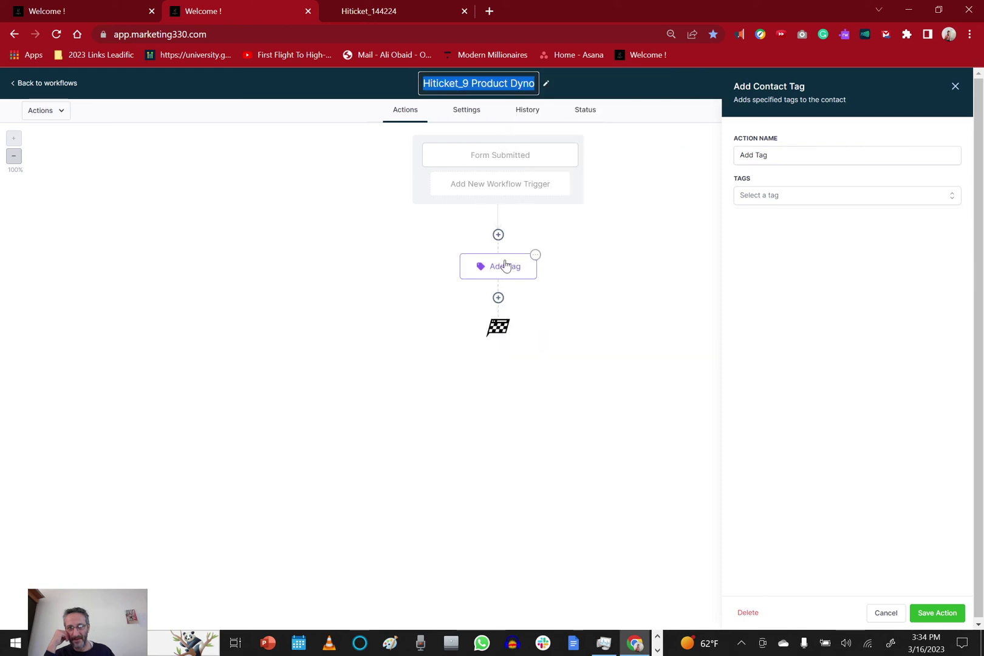
pyautogui.click(764, 202)
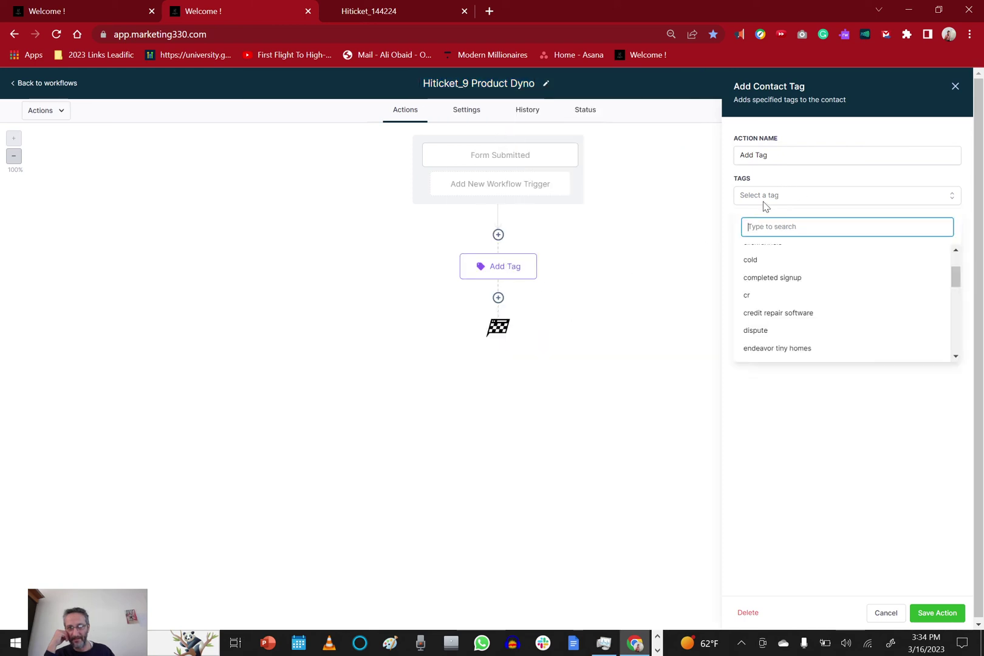
pyautogui.hotkey('ctrl', 'v')
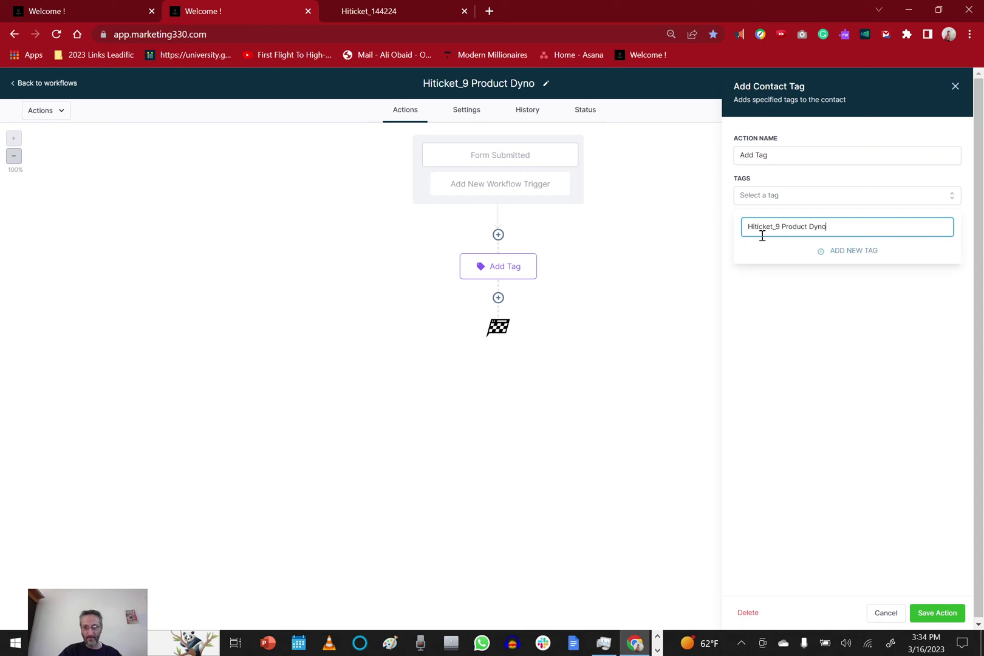
pyautogui.click(838, 252)
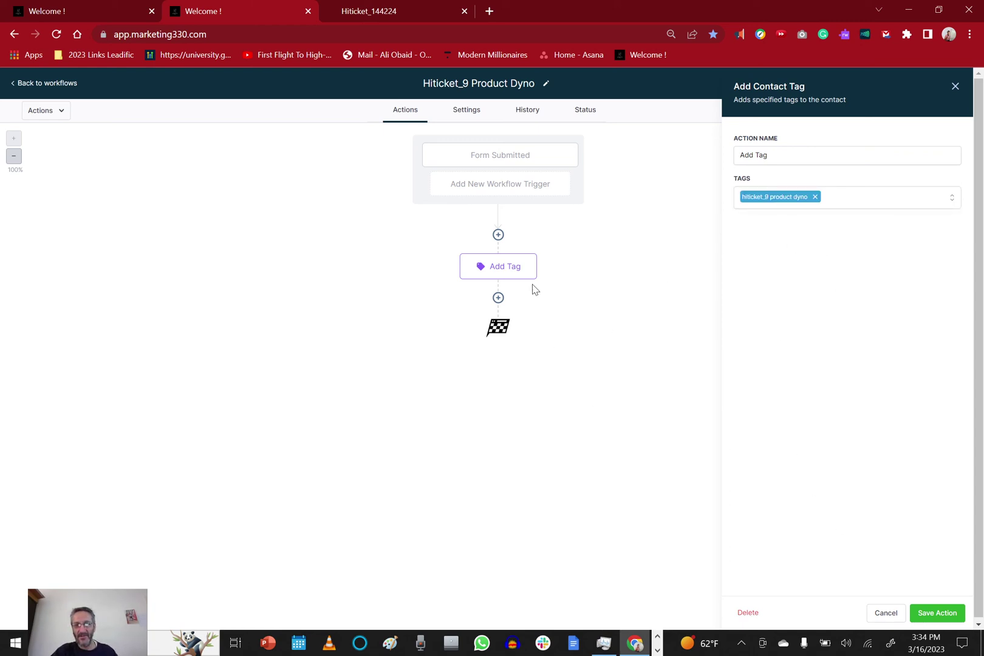
pyautogui.click(930, 618)
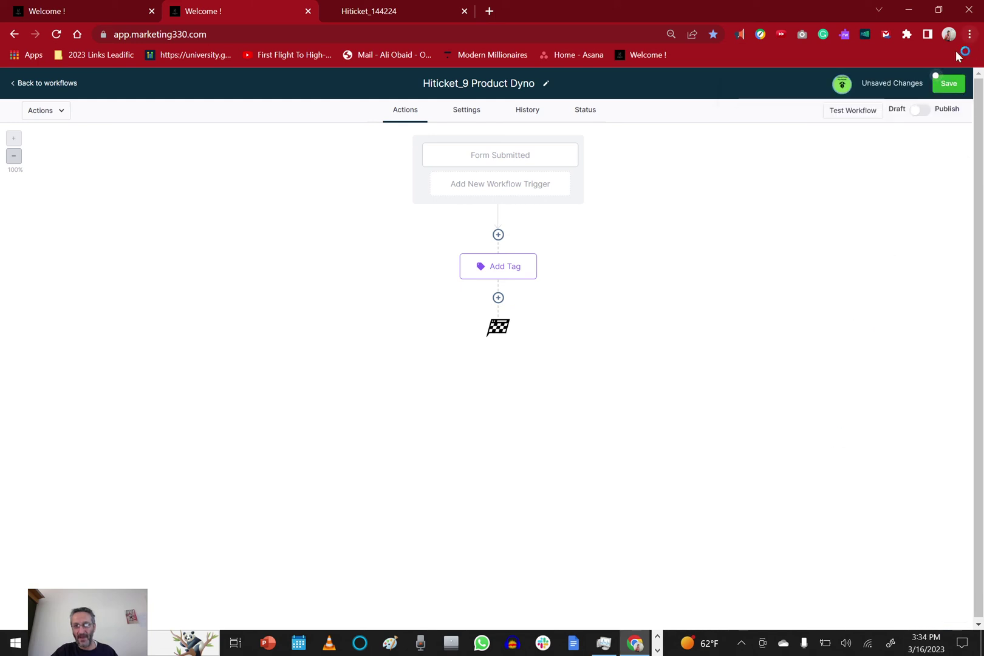
# Save the Hiticket_9 Product Dyno workflow, switch it from Draft to Publish, and save it again.
pyautogui.click(948, 85)
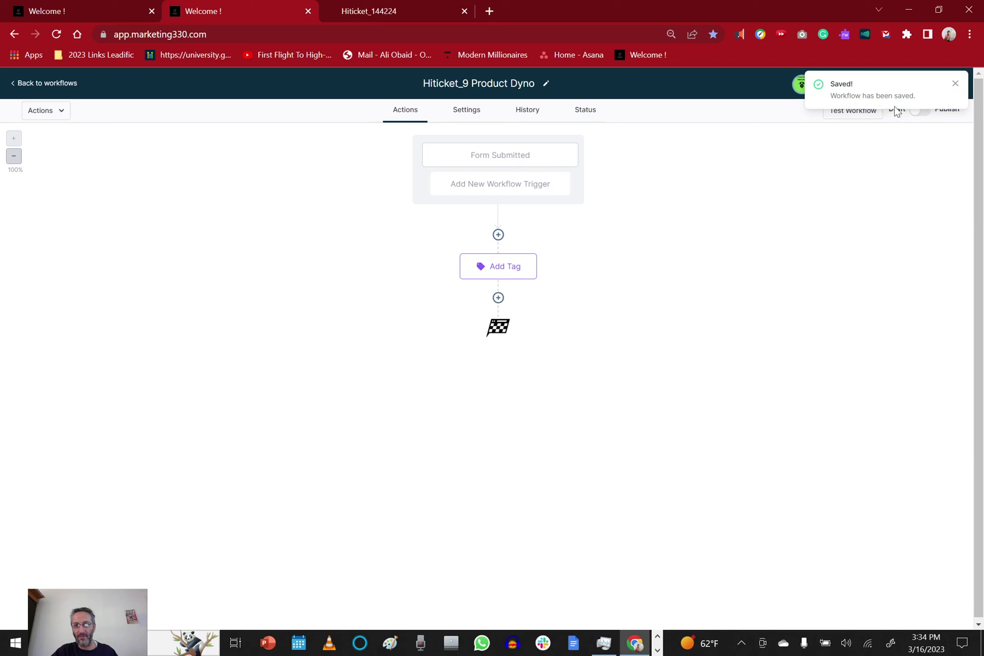
pyautogui.click(954, 84)
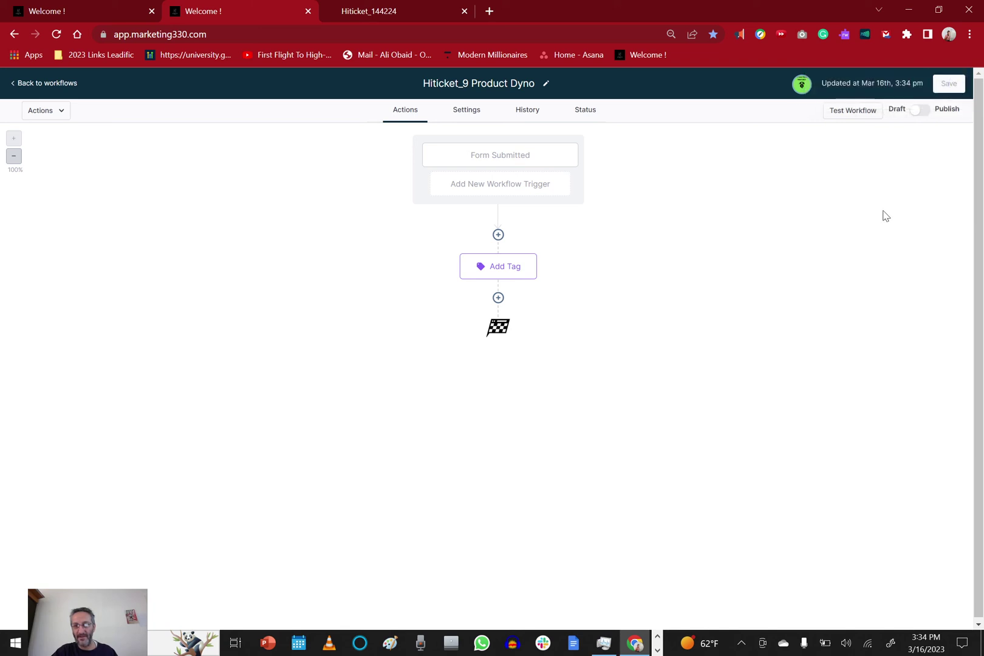
pyautogui.click(920, 109)
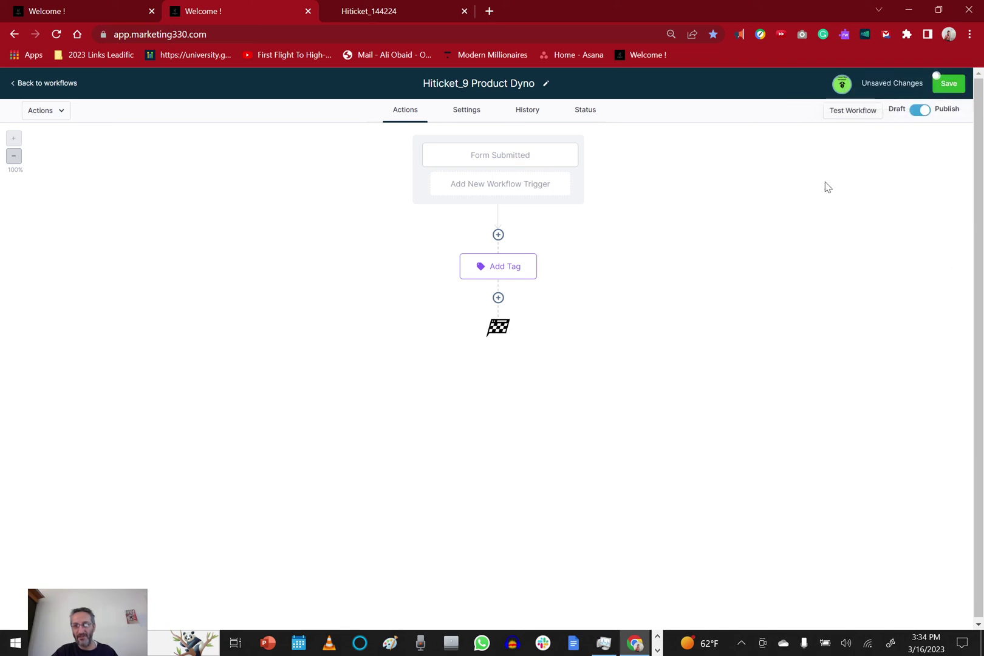
pyautogui.click(947, 83)
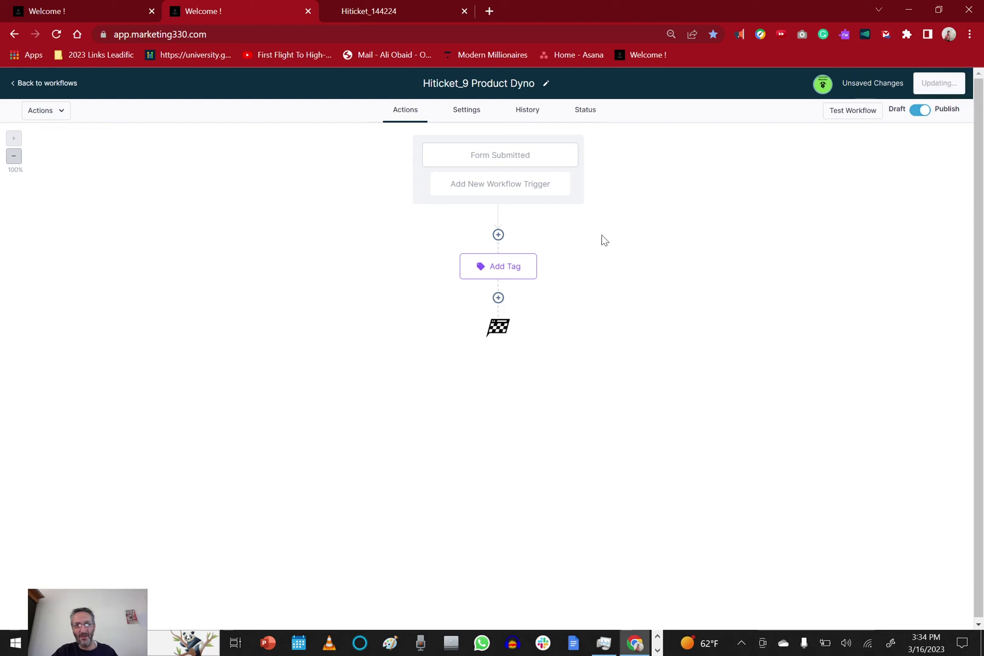
# Open the live Hiticket_9 Product Dyno squeeze page from the High Level Squeeze Page website and examine its content and opt-in form.
pyautogui.click(385, 10)
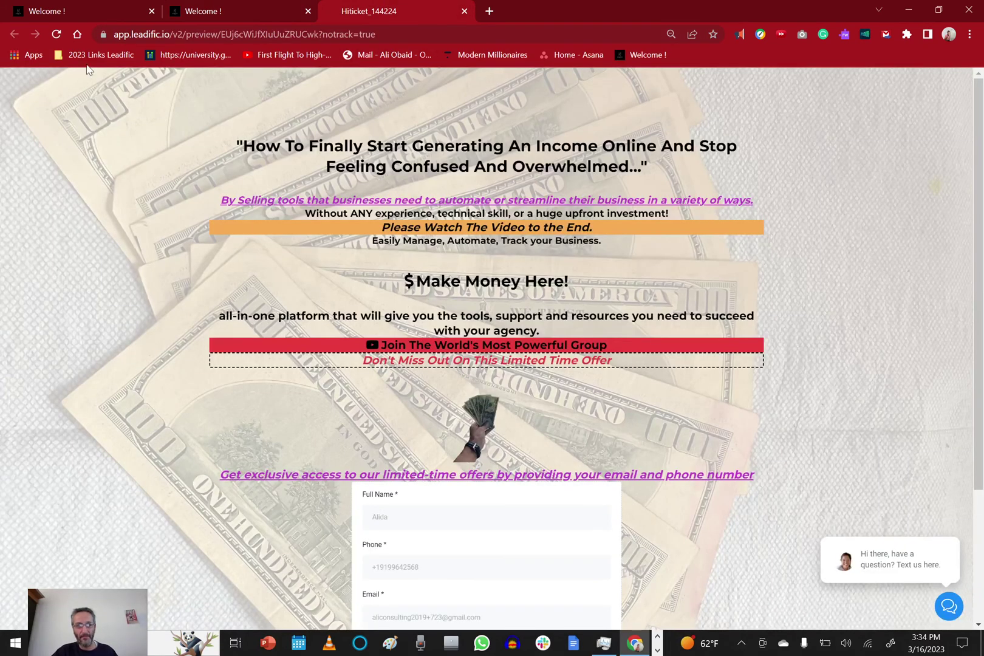
pyautogui.click(221, 8)
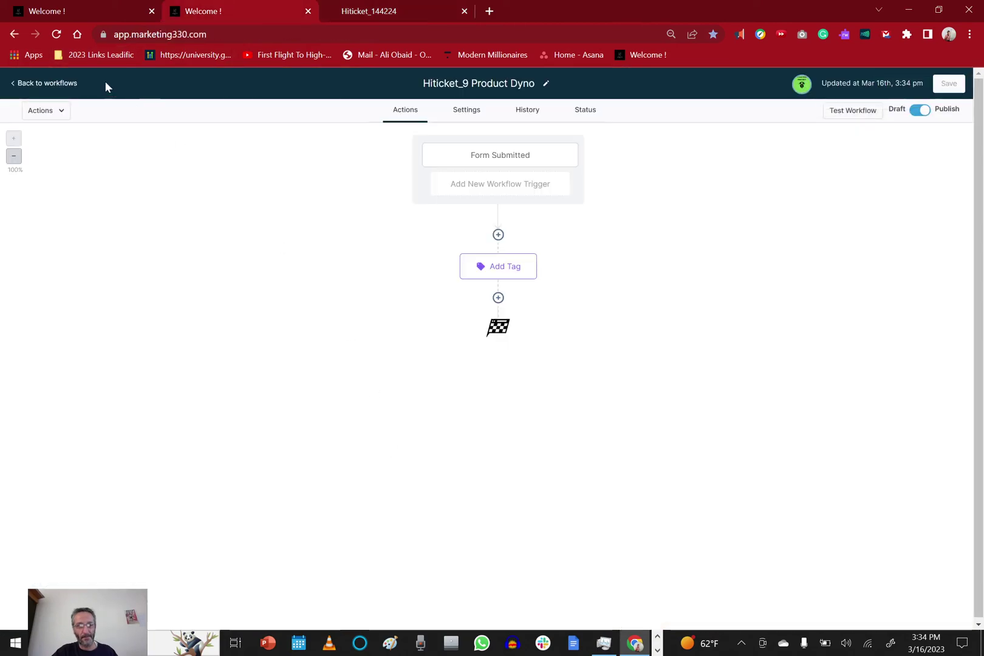
pyautogui.click(57, 10)
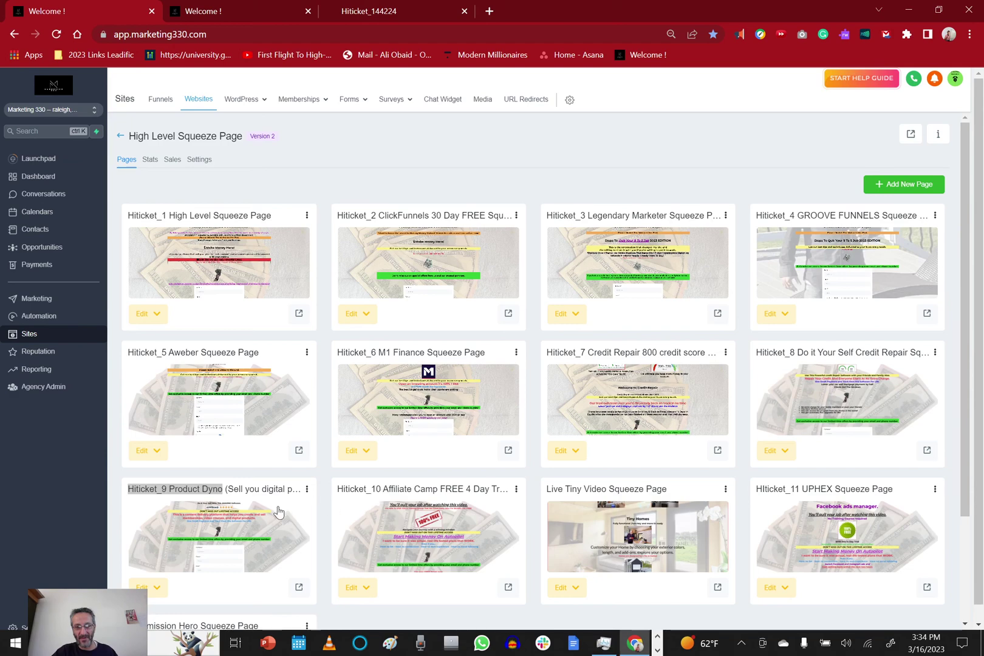
pyautogui.click(580, 7)
pyautogui.scroll(-3, 382, 6)
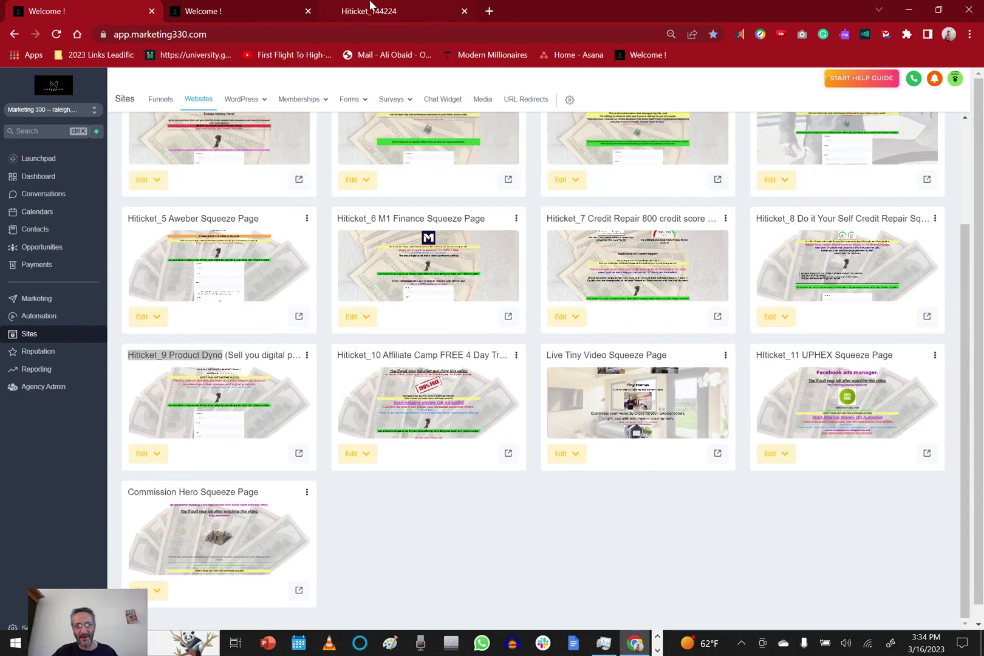
pyautogui.click(370, 10)
pyautogui.click(239, 8)
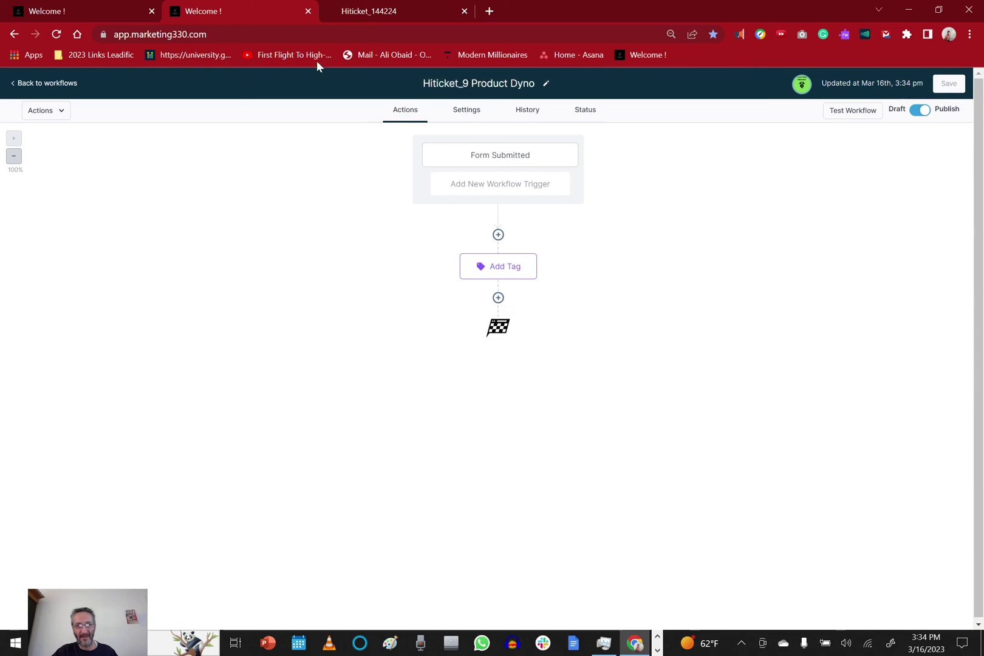
pyautogui.click(92, 7)
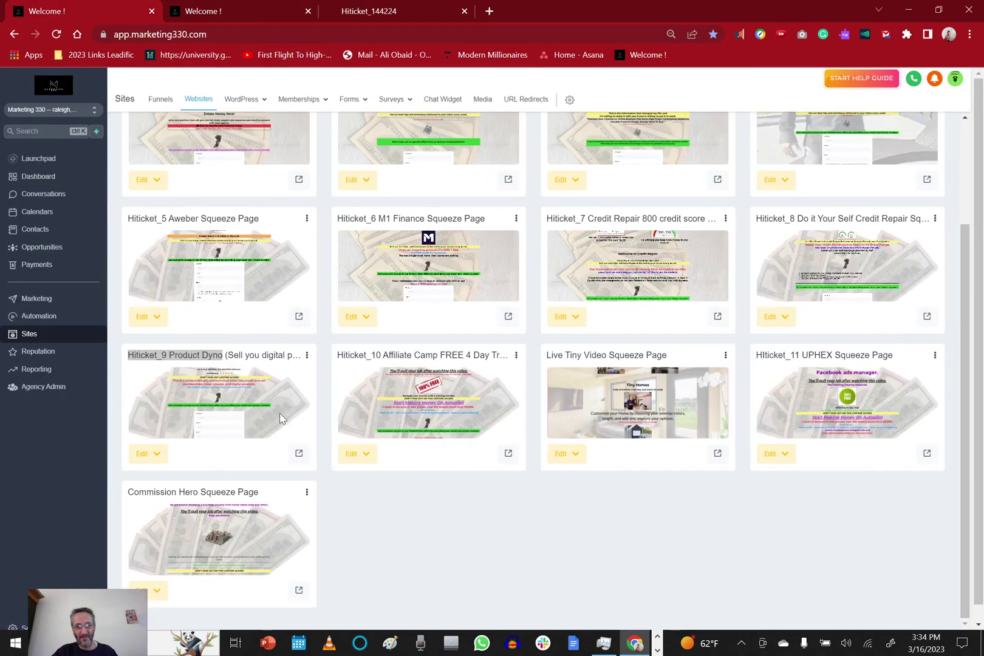
pyautogui.click(299, 454)
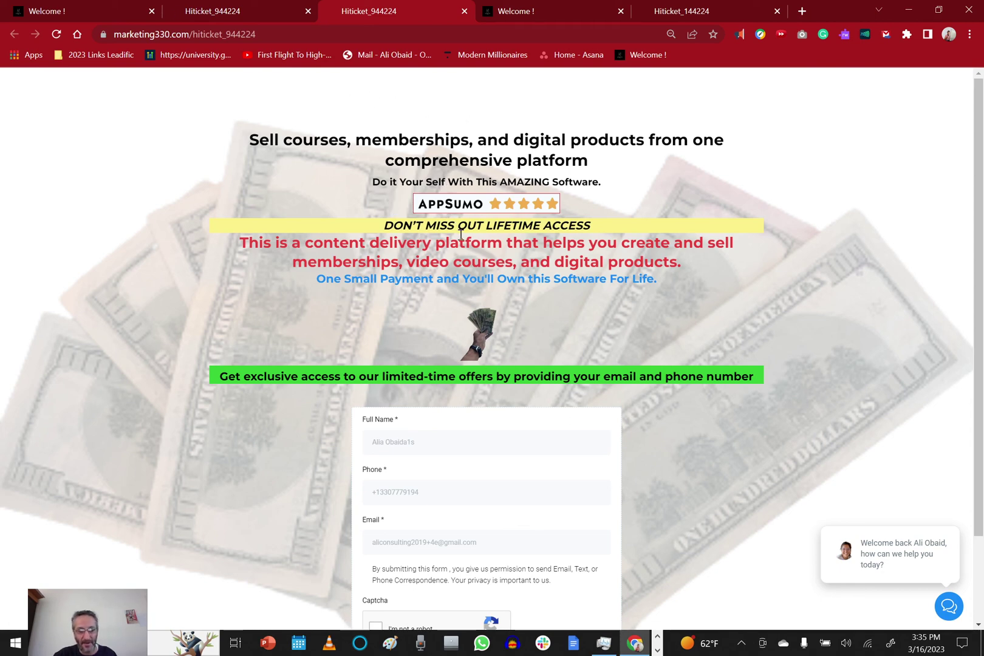
pyautogui.scroll(-1, 468, 246)
pyautogui.scroll(-3, 469, 250)
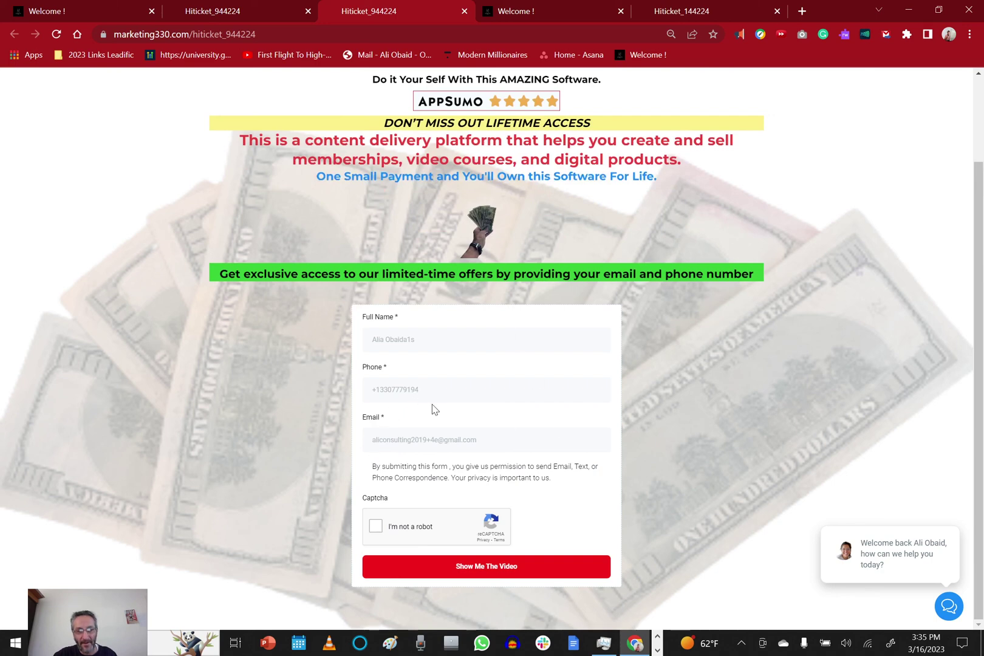